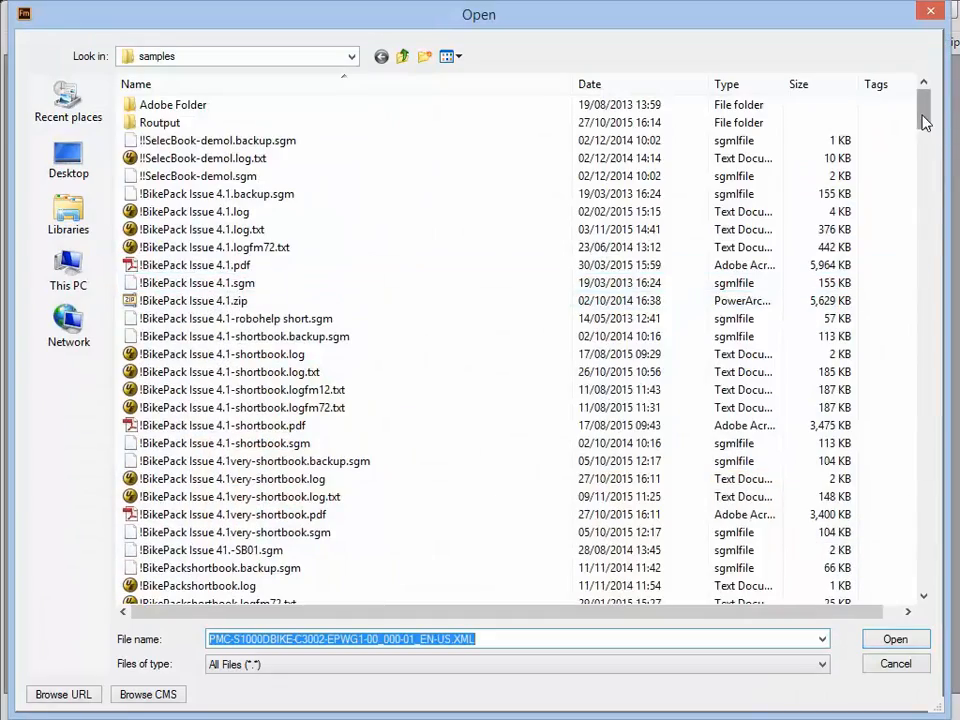
# Open the publication module file PMC-S1000DBIKE-C3002-EPWG1-00_000-01_EN-US.XML from the samples folder
pyautogui.moveTo(925, 120); pyautogui.dragTo(910, 519)
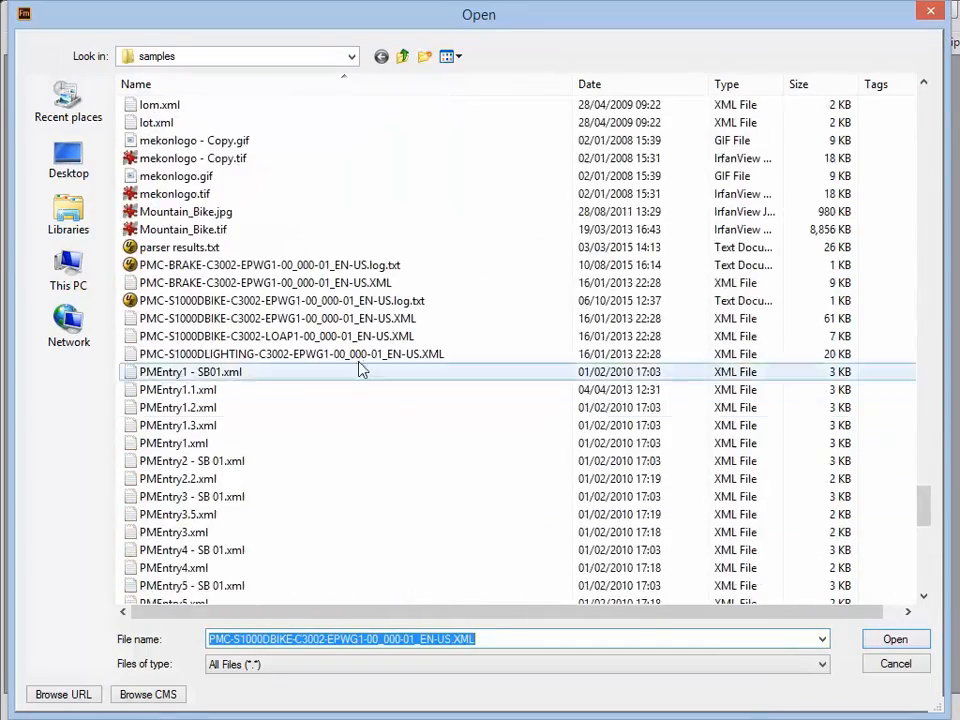
pyautogui.click(305, 318)
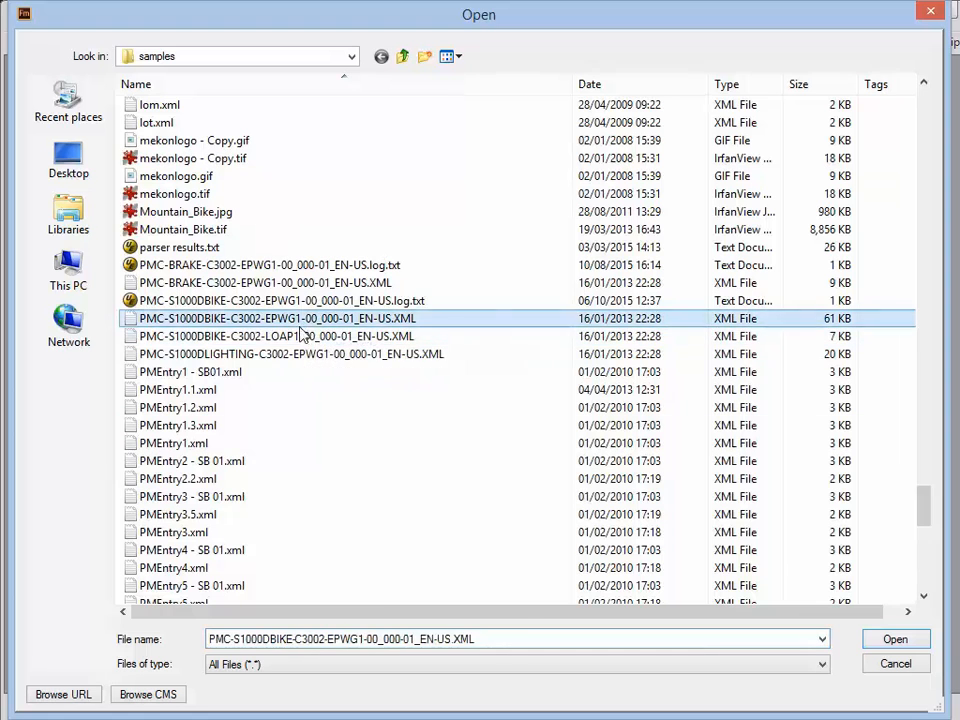
pyautogui.click(883, 641)
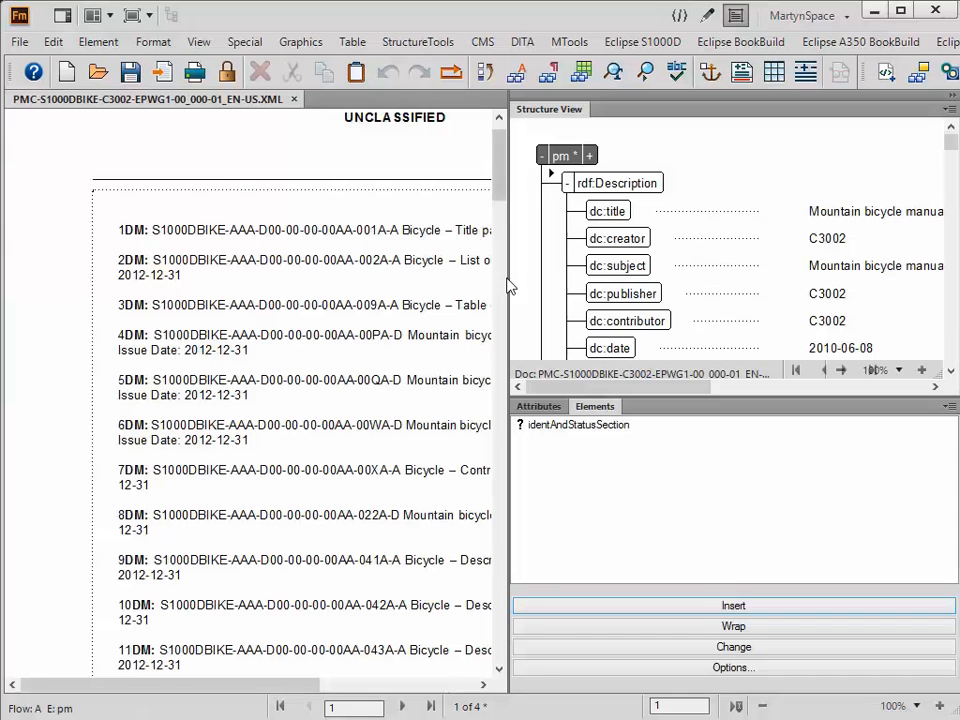
# Widen the document area and examine the structure elements behind the first eight data module references
pyautogui.moveTo(509, 281); pyautogui.dragTo(584, 286)
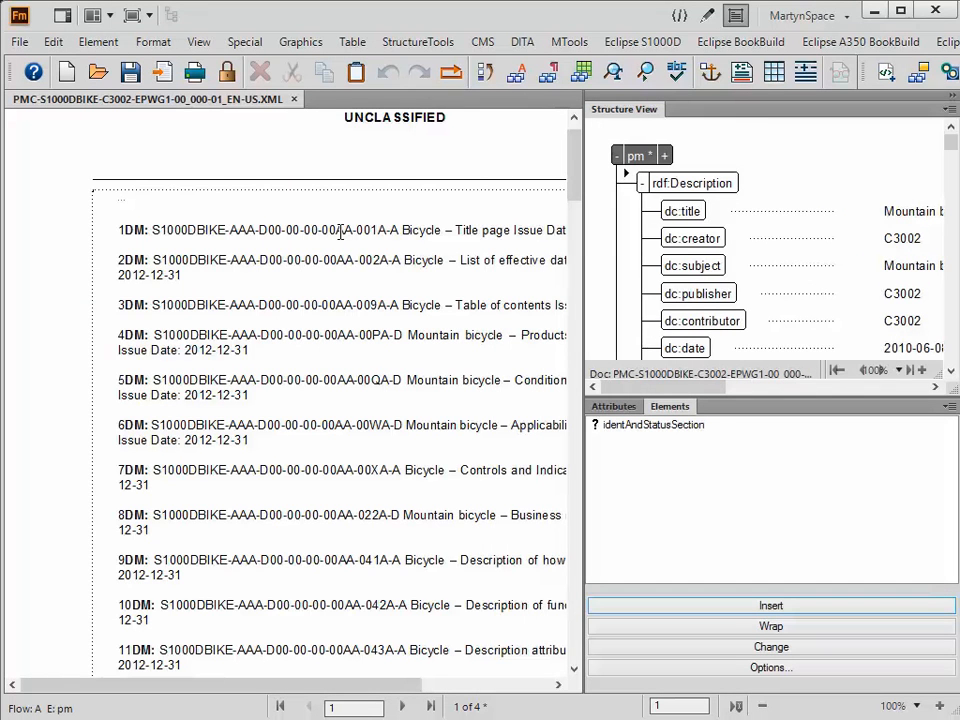
pyautogui.click(401, 231)
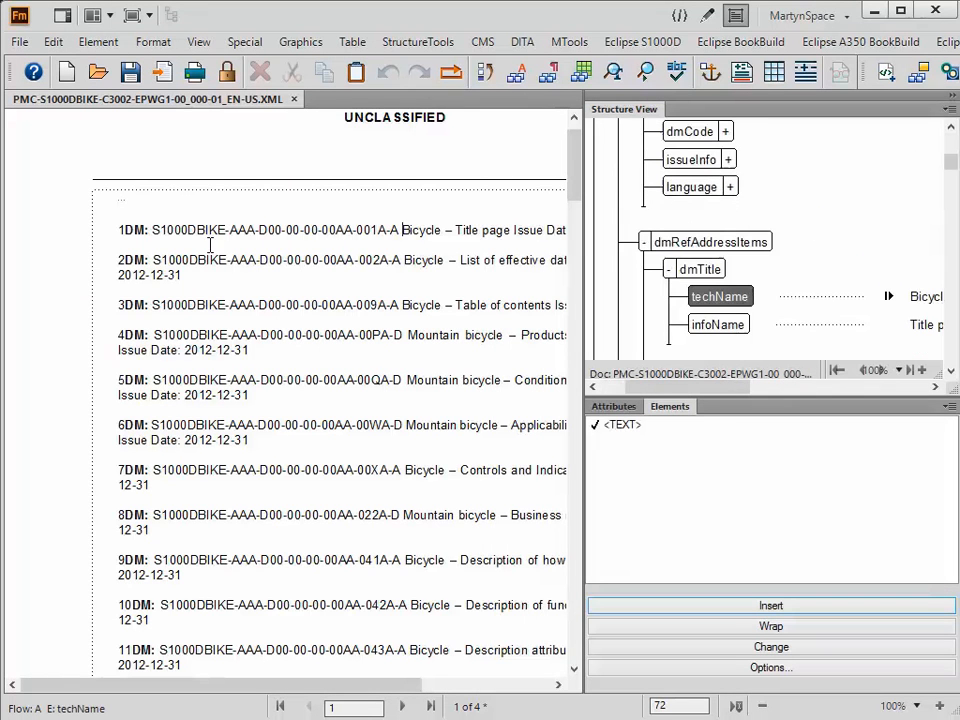
pyautogui.click(525, 260)
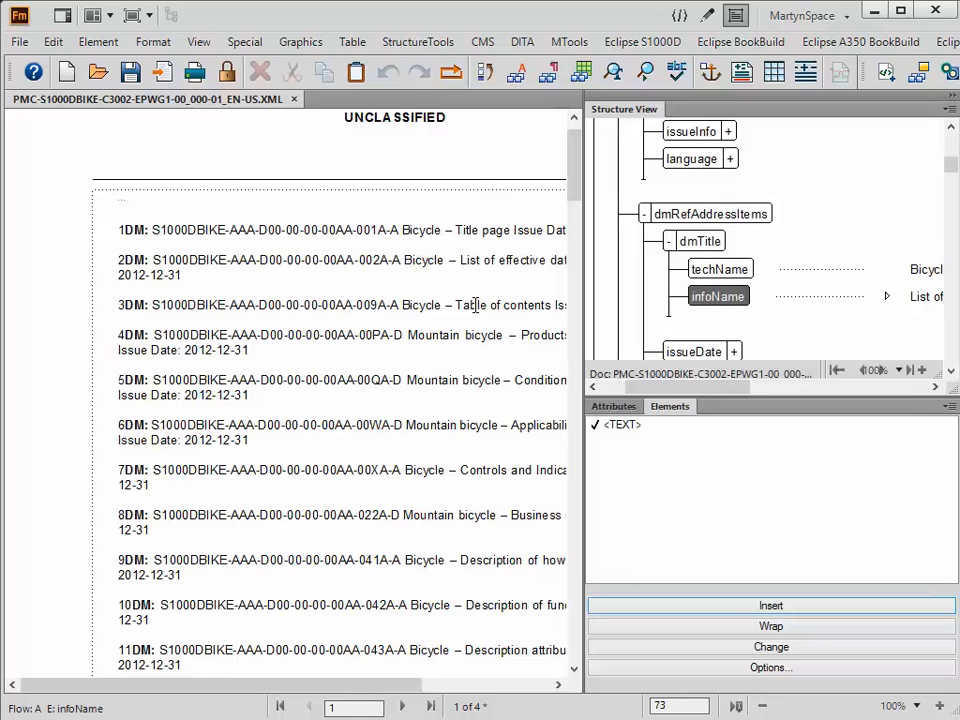
pyautogui.click(481, 305)
pyautogui.click(477, 337)
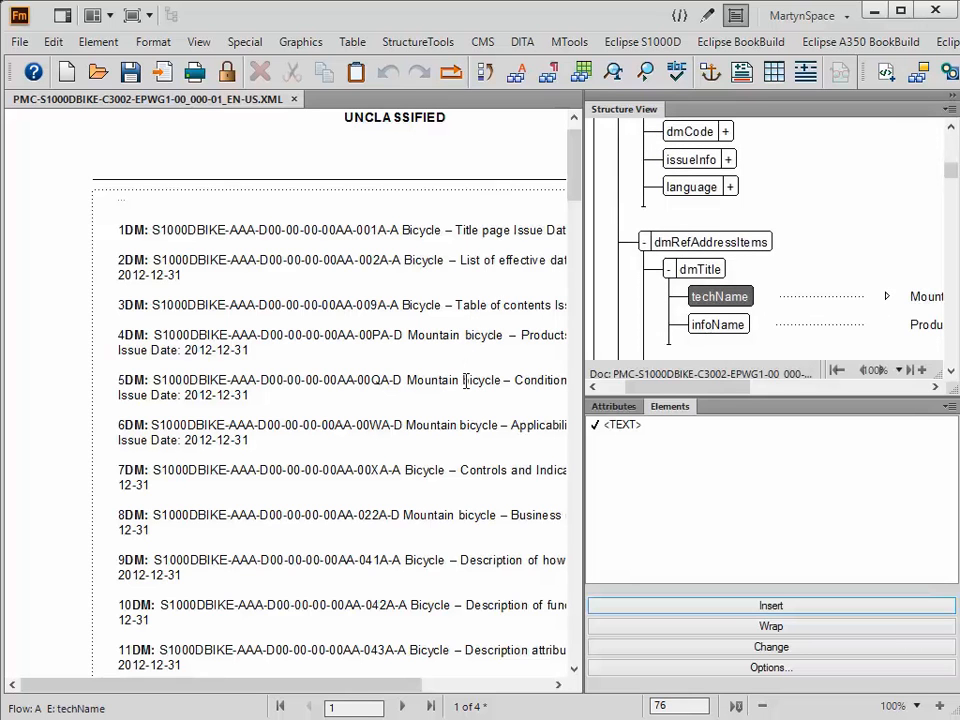
pyautogui.click(465, 380)
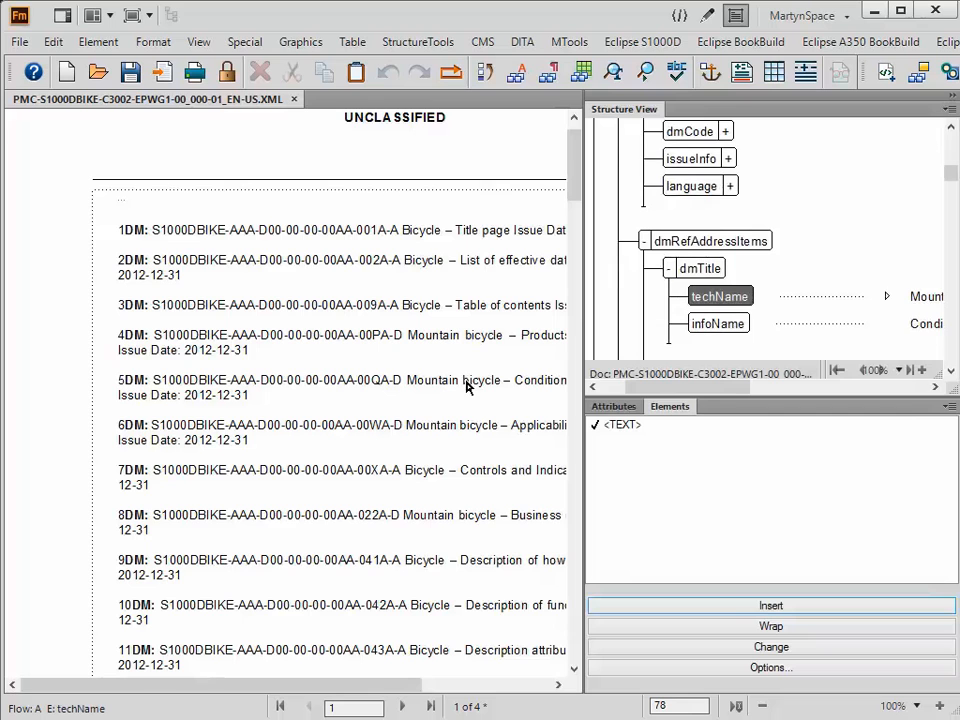
pyautogui.click(441, 430)
pyautogui.click(442, 472)
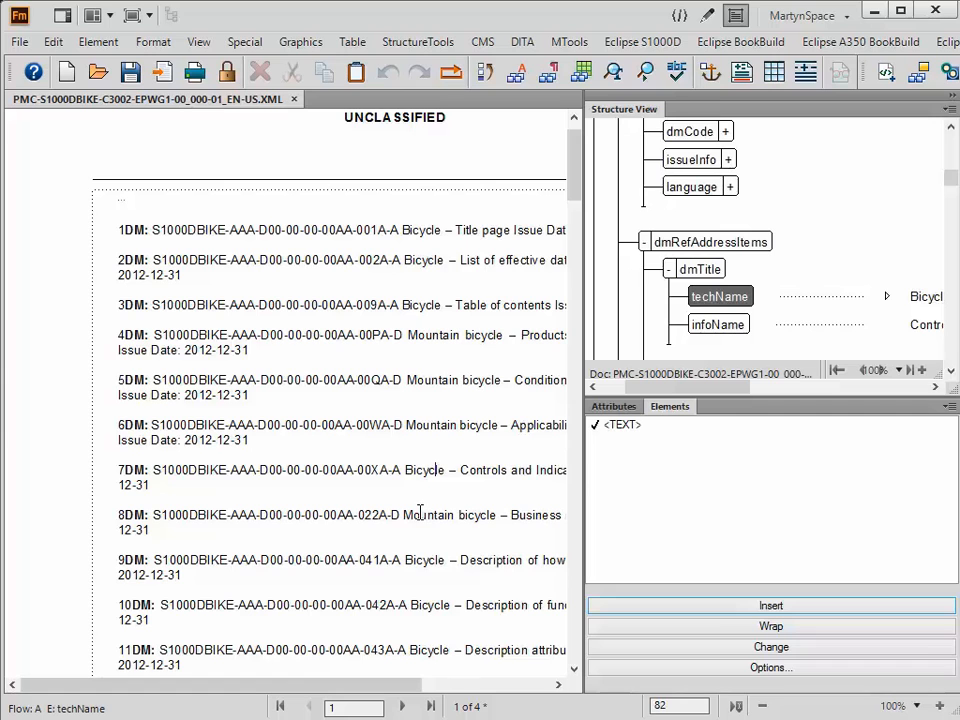
pyautogui.click(420, 518)
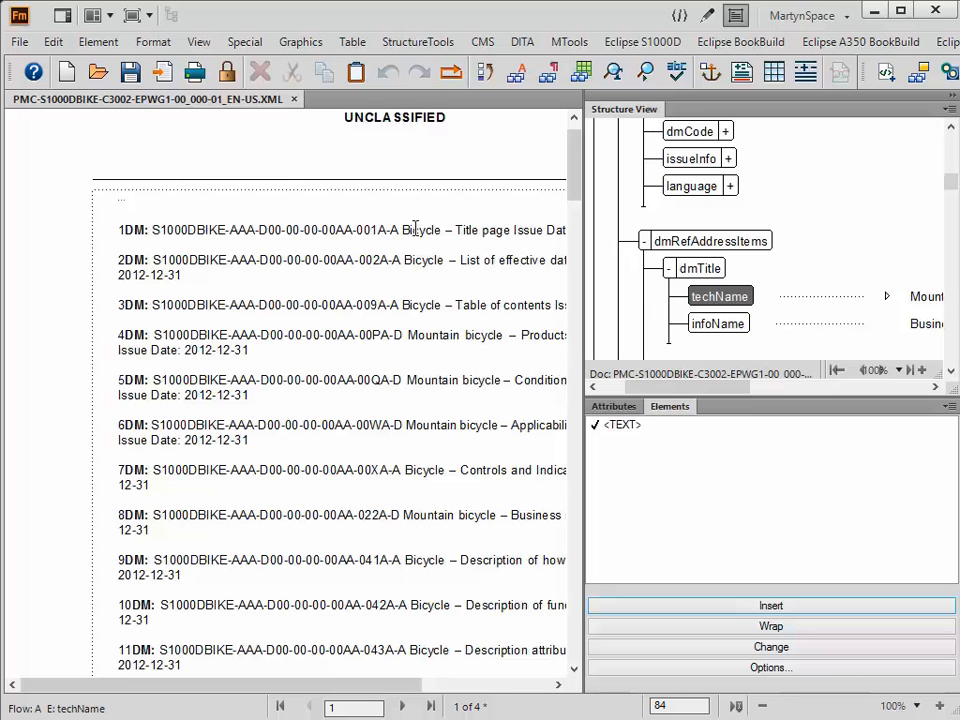
# Transform the S1000D publication module to Bookbuild format and bring up the generated book document
pyautogui.click(740, 43)
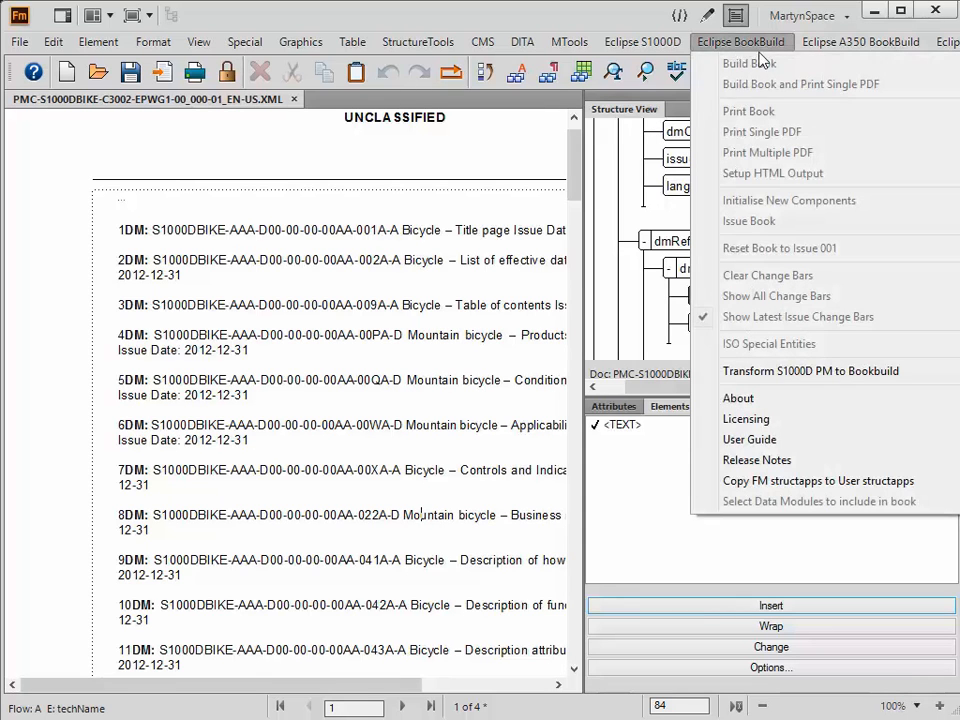
pyautogui.click(843, 374)
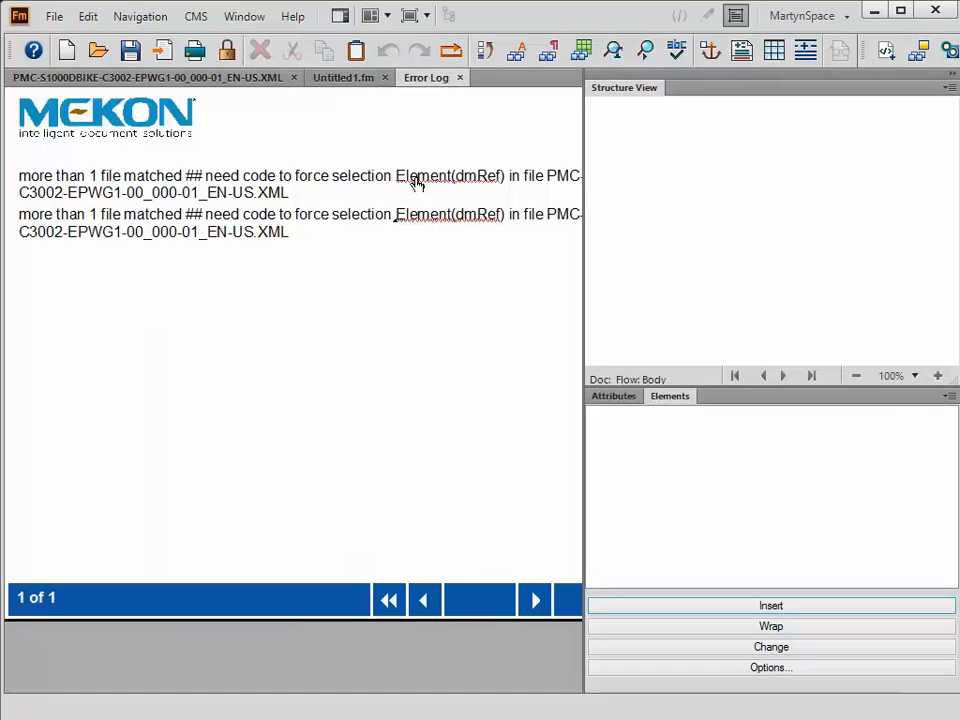
pyautogui.click(344, 80)
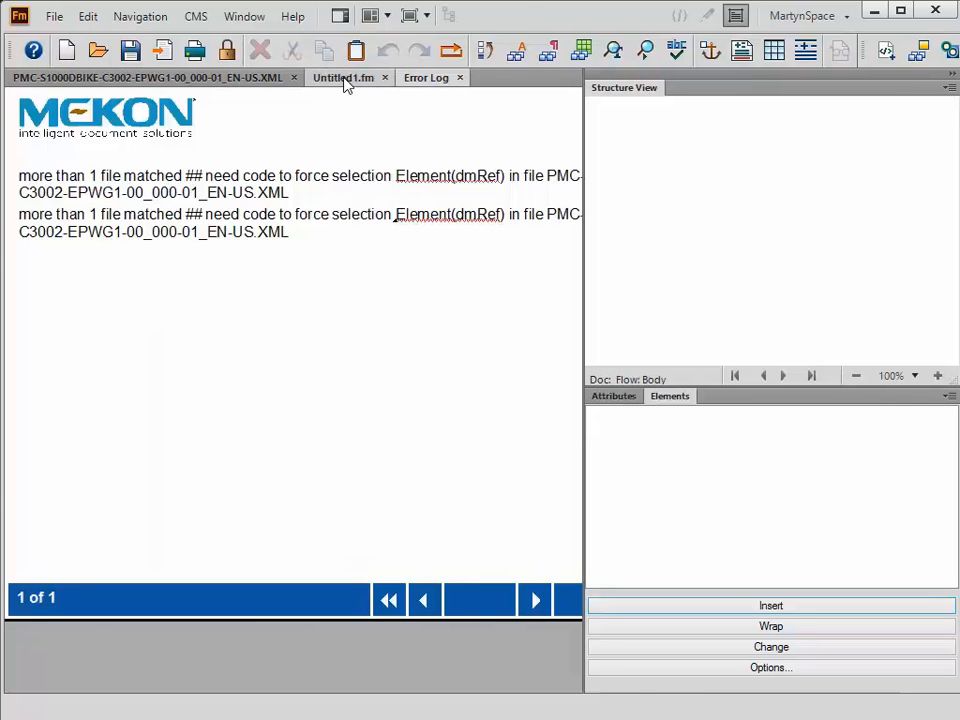
# Examine the generated book's Front Matter entries and its Table Of Contents file reference
pyautogui.press('Up')
pyautogui.press('Up')
pyautogui.press('Up')
pyautogui.press('Up')
pyautogui.press('Up')
pyautogui.press('Up')
pyautogui.press('Up')
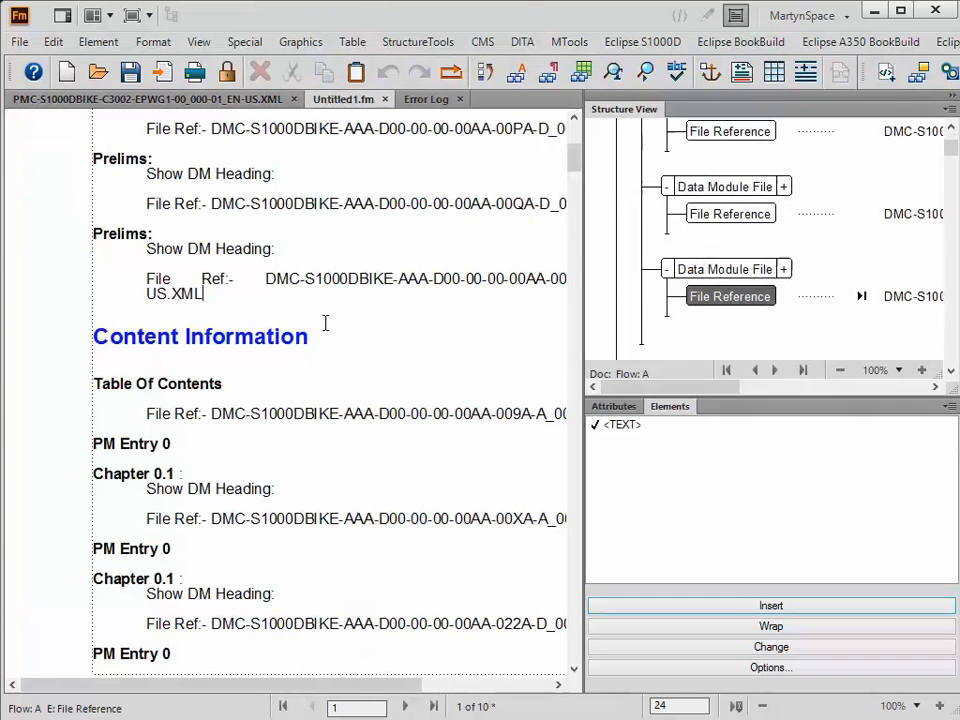
pyautogui.scroll(5, 325, 322)
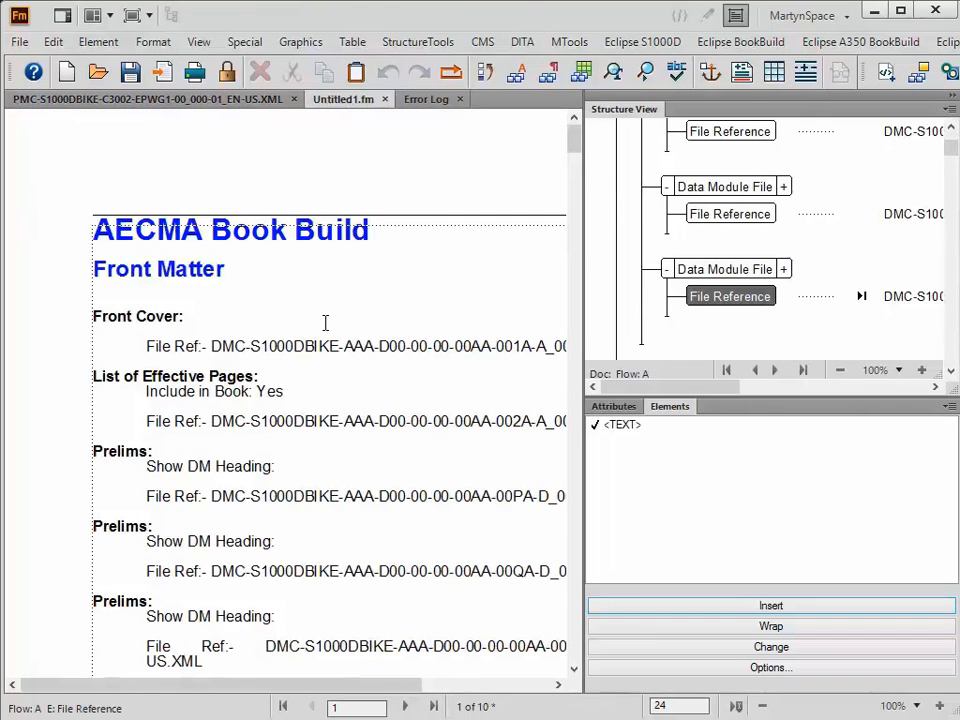
pyautogui.scroll(-1, 325, 322)
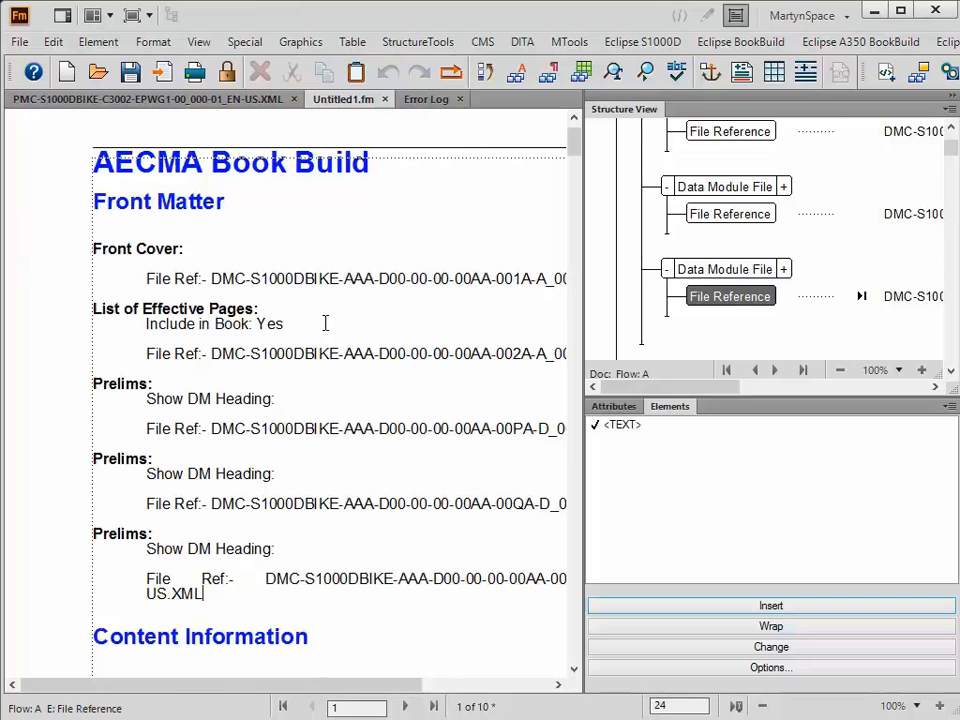
pyautogui.click(200, 255)
pyautogui.scroll(-5, 305, 352)
pyautogui.click(288, 377)
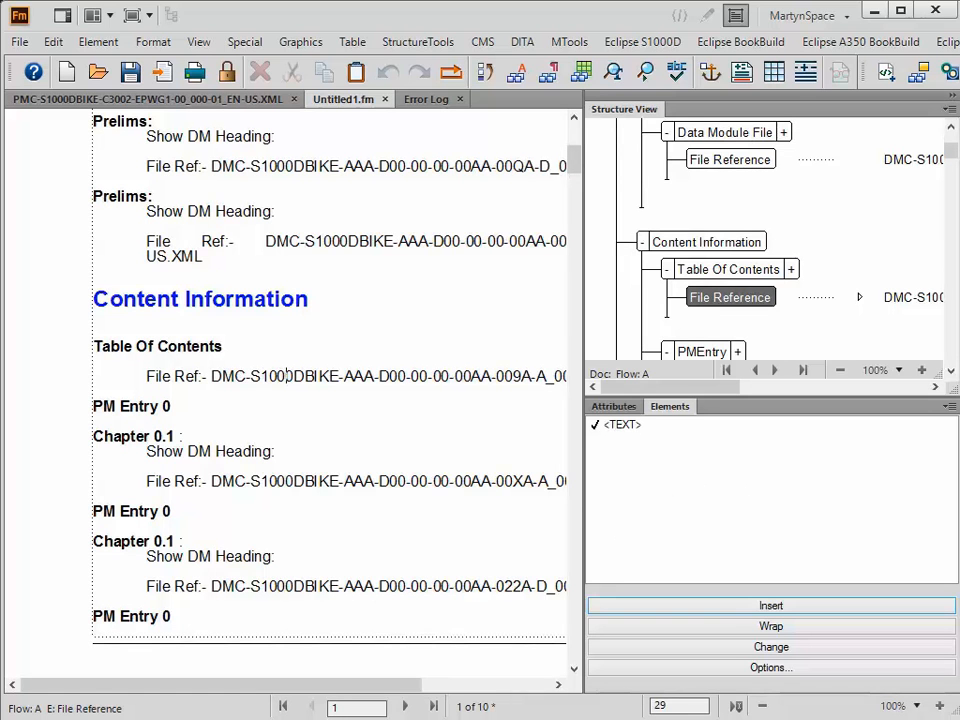
# Set the document zoom to 90% and inspect the Table Of Contents element and its file reference
pyautogui.click(917, 706)
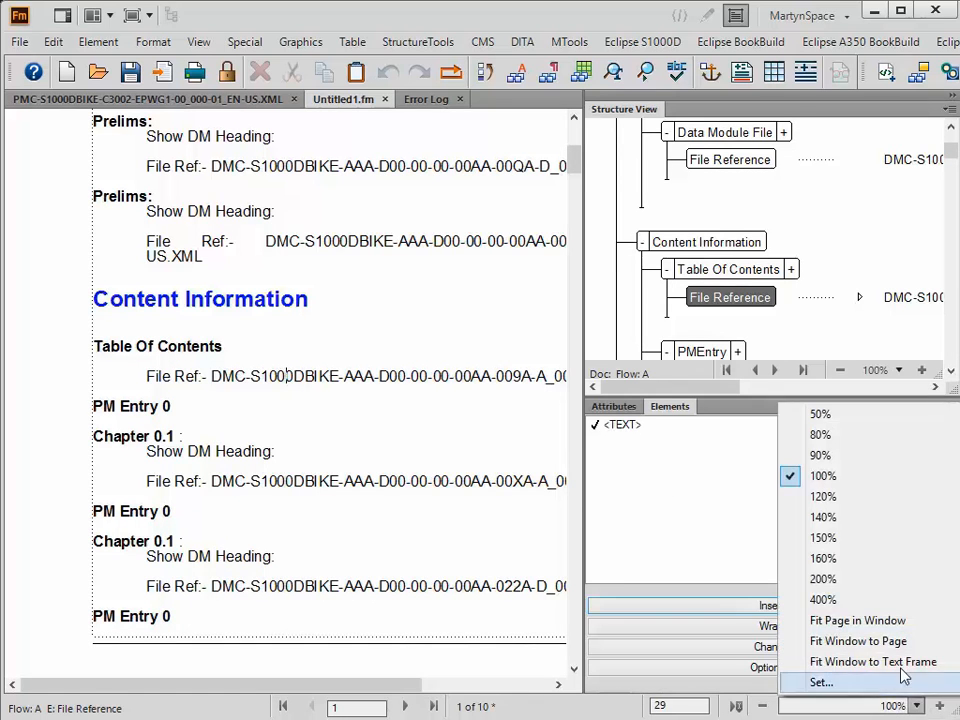
pyautogui.click(826, 455)
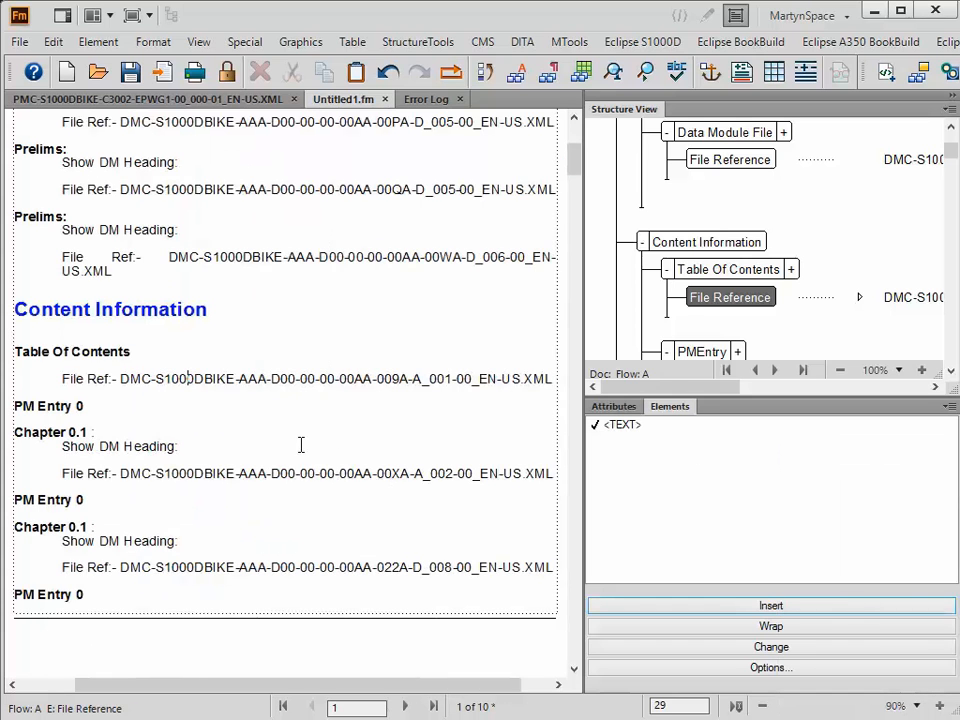
pyautogui.click(226, 383)
pyautogui.click(96, 351)
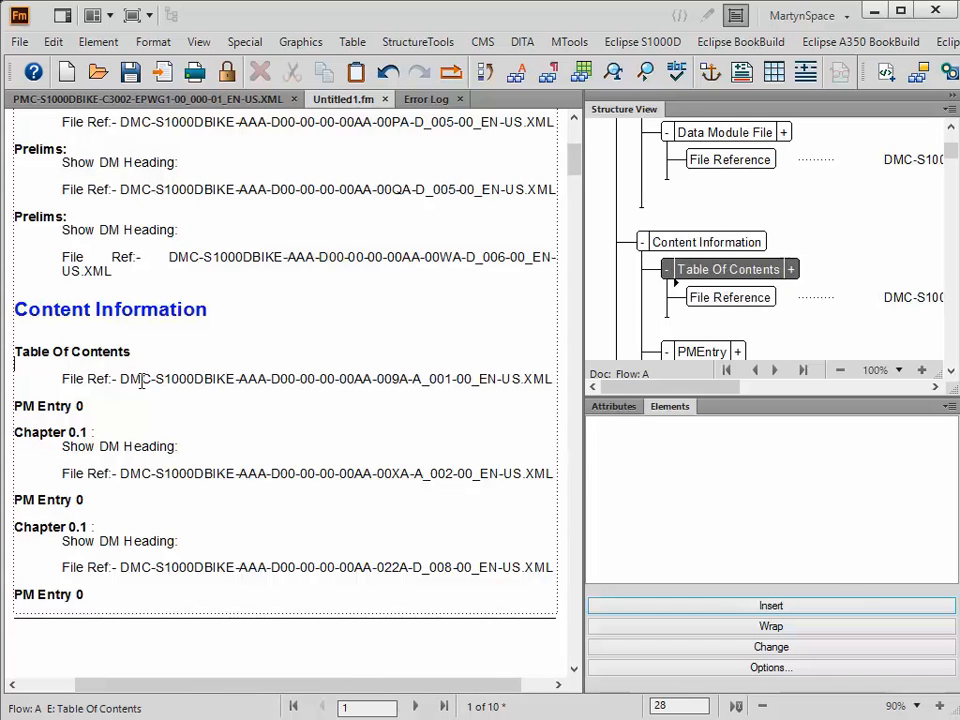
pyautogui.click(204, 380)
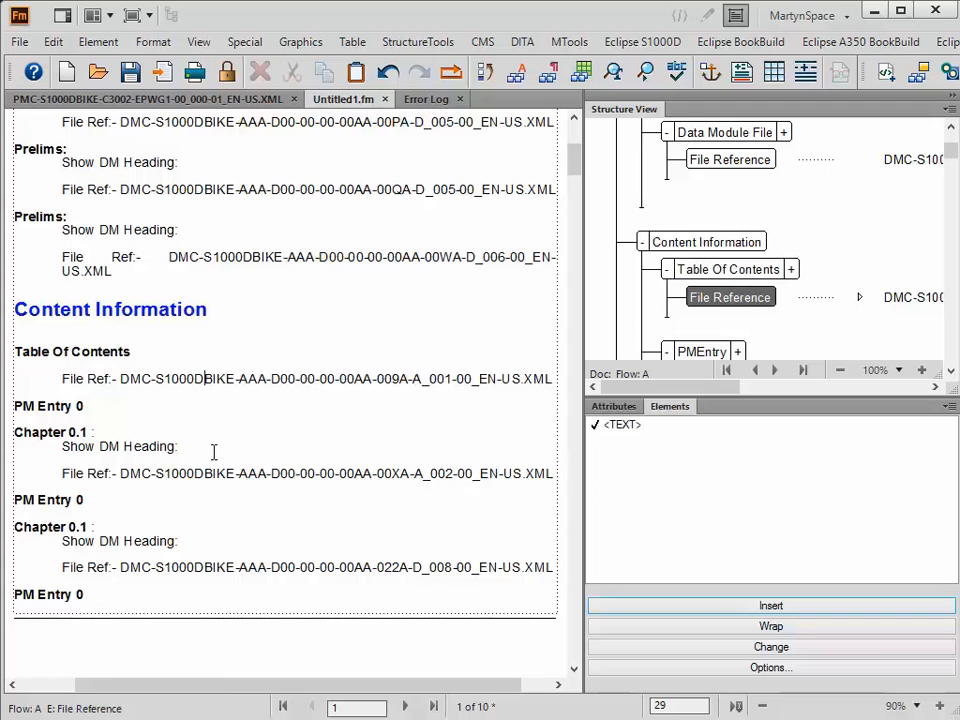
# Examine the PM Entry headings and their chapter file references on the first two pages of the book
pyautogui.click(86, 408)
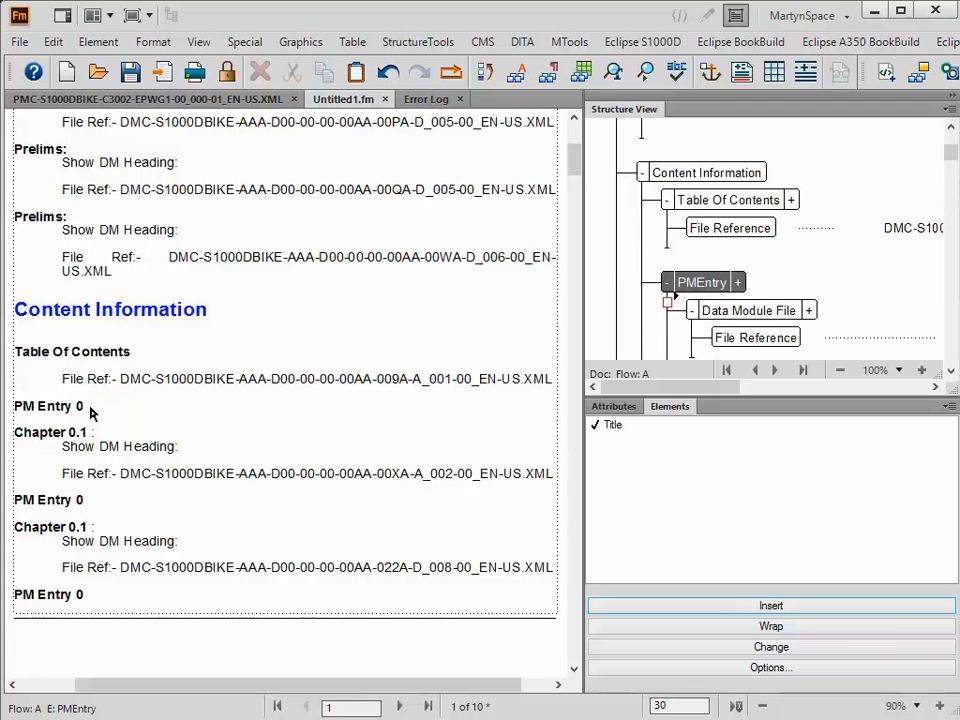
pyautogui.click(92, 501)
pyautogui.scroll(-1, 94, 505)
pyautogui.scroll(-1, 93, 508)
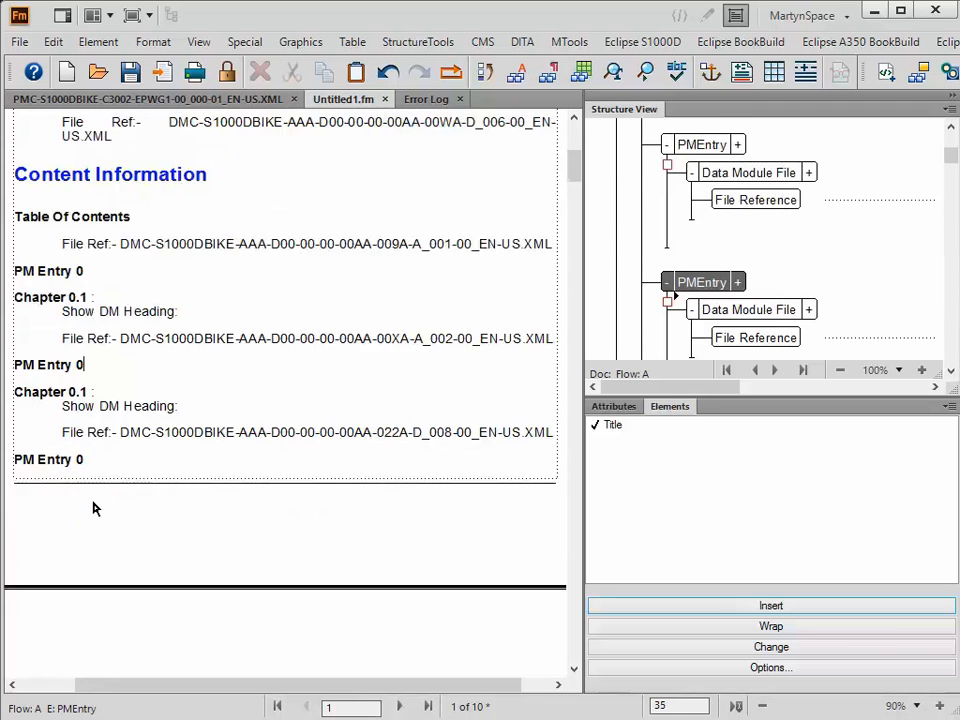
pyautogui.scroll(-4, 93, 508)
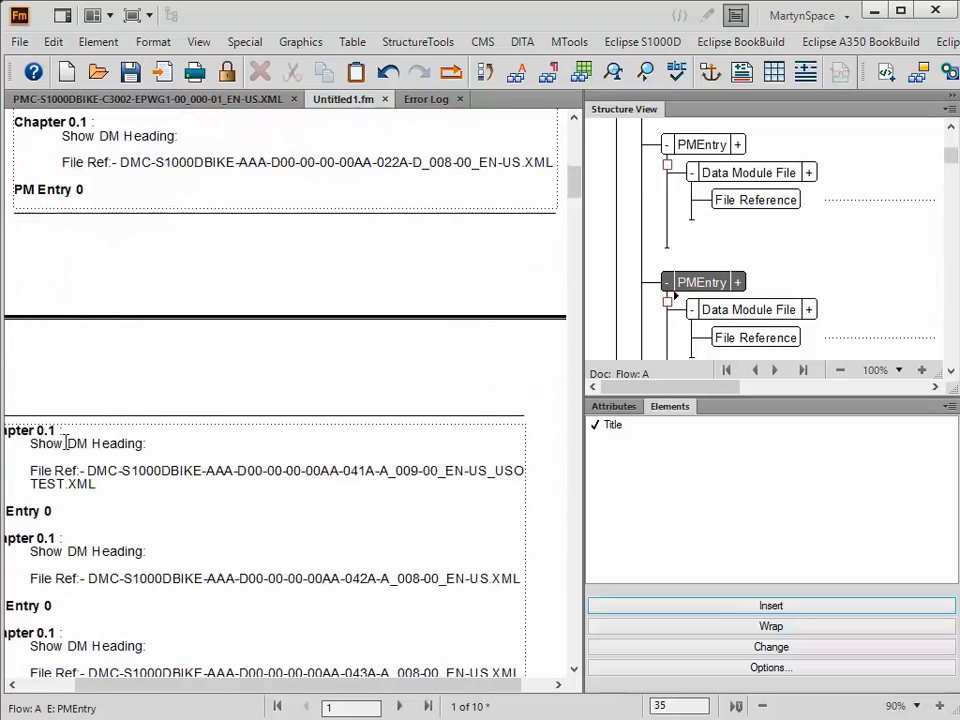
pyautogui.scroll(-3, 65, 443)
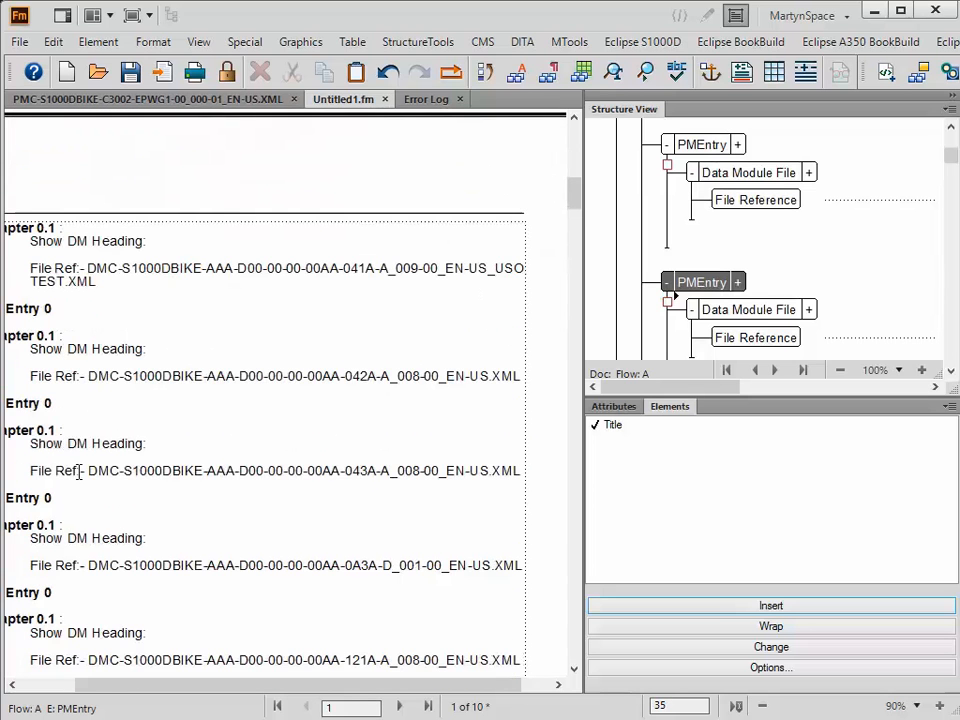
pyautogui.moveTo(147, 686); pyautogui.dragTo(92, 686)
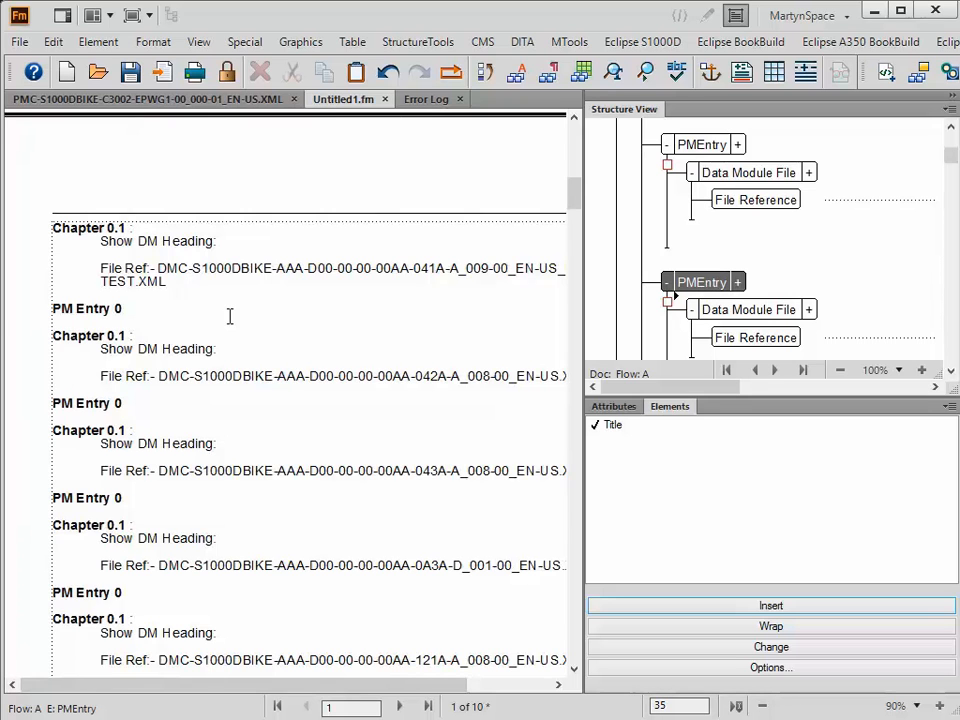
pyautogui.scroll(5, 229, 316)
pyautogui.scroll(3, 229, 316)
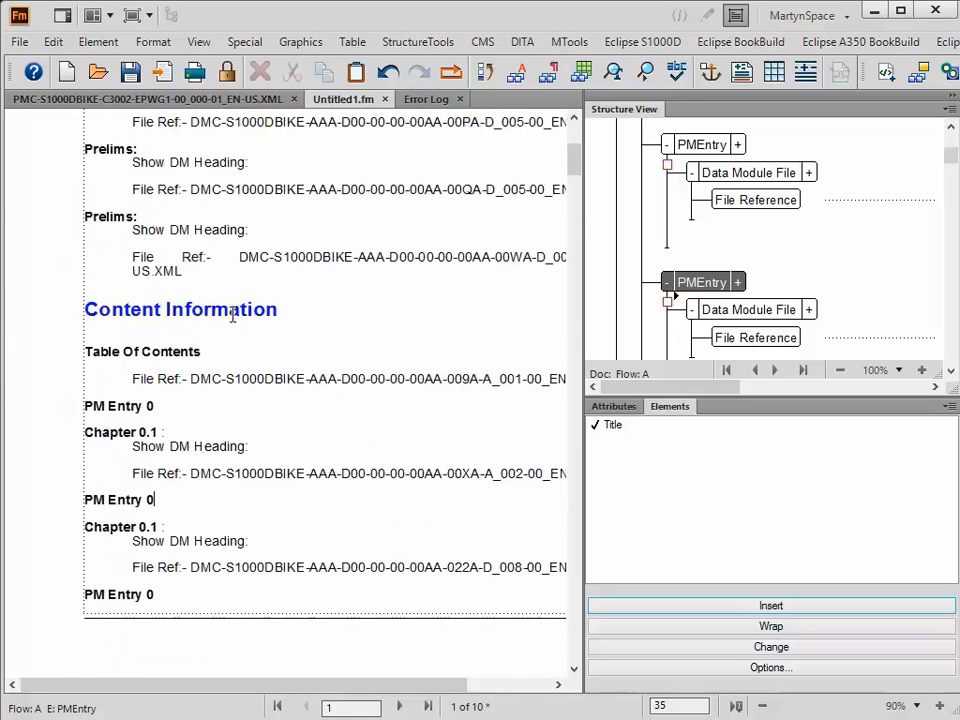
# Insert a Title element in the PMEntry holding the 022A-D data module and enter "Introduction" with its spelling corrected
pyautogui.click(668, 296)
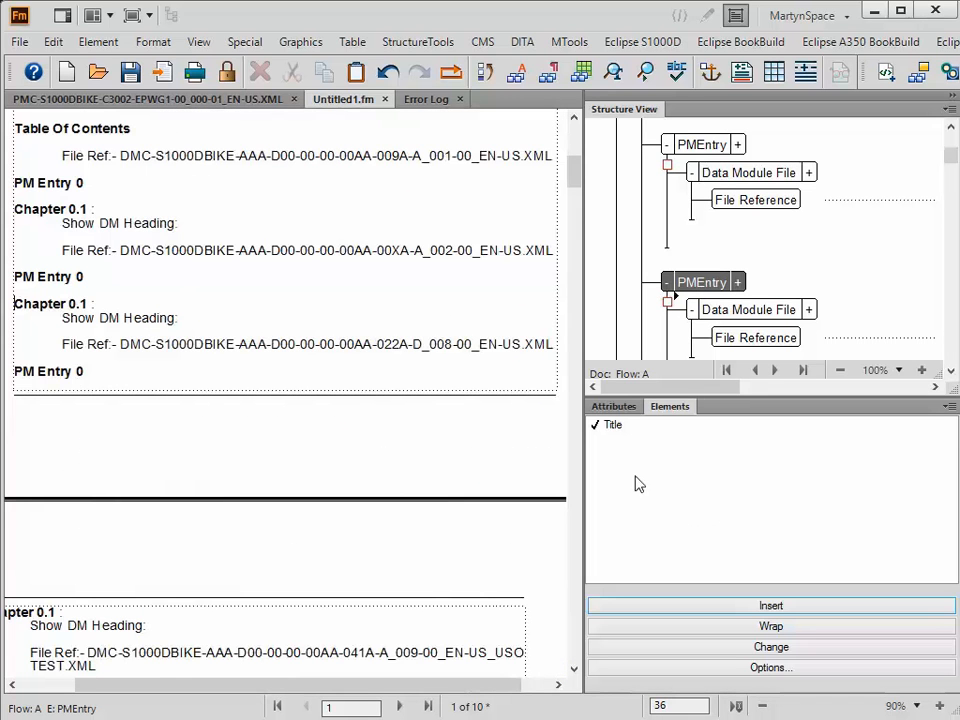
pyautogui.doubleClick(613, 426)
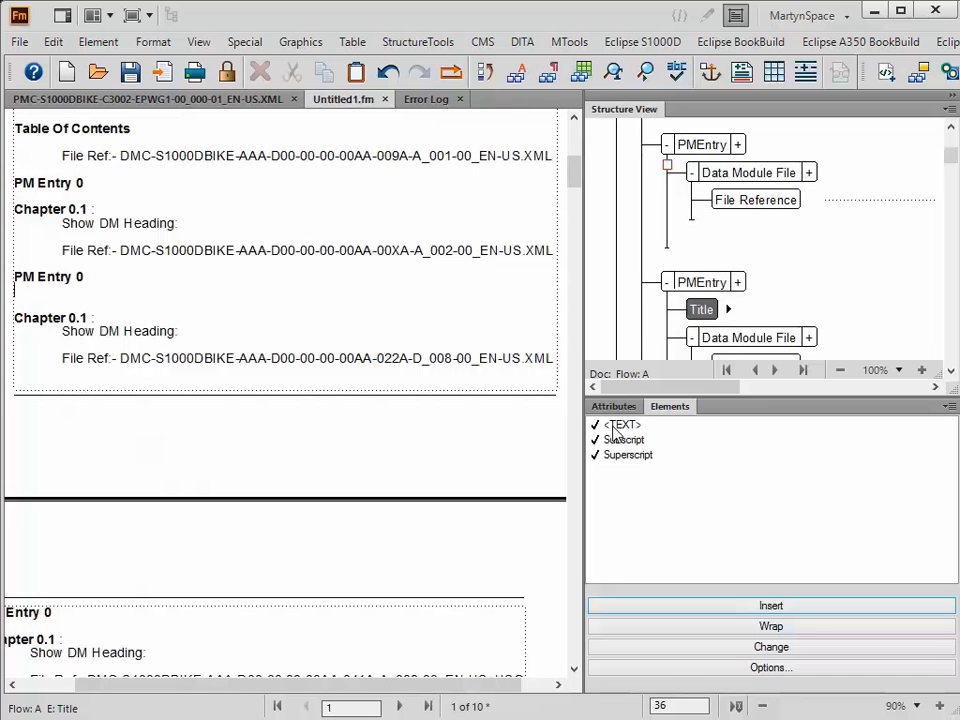
pyautogui.write('Introductoin')
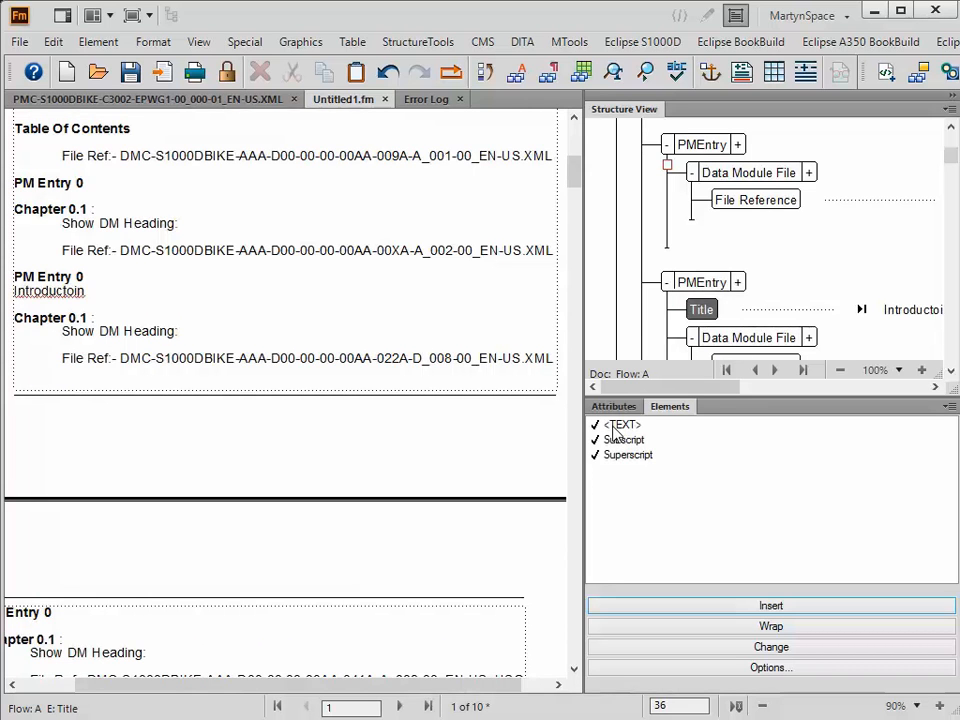
pyautogui.write('ion')
pyautogui.rightClick(53, 296)
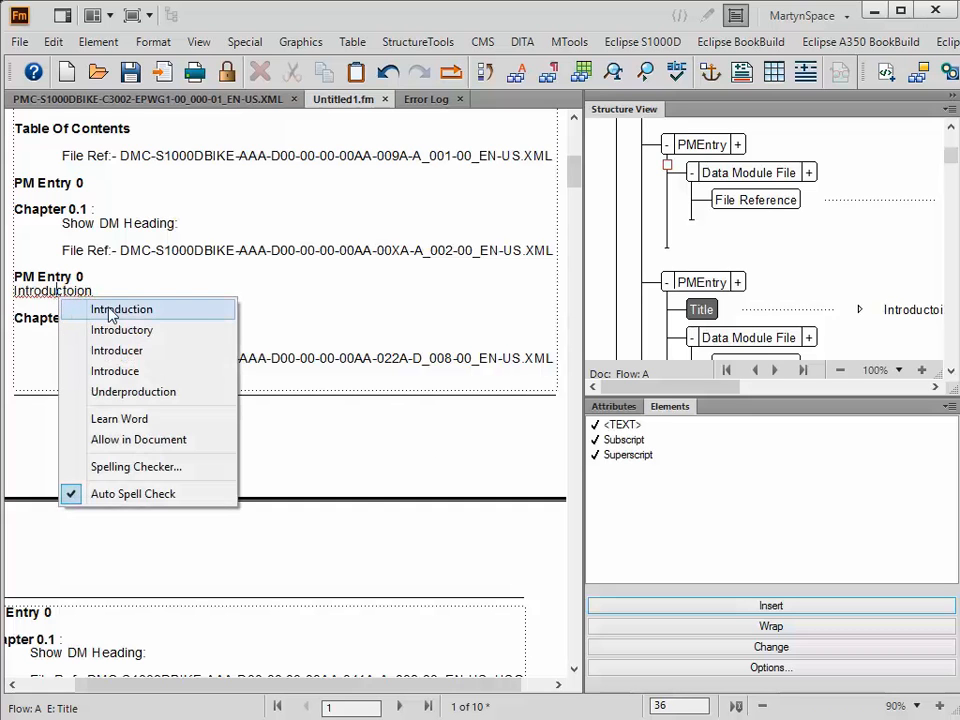
pyautogui.click(79, 309)
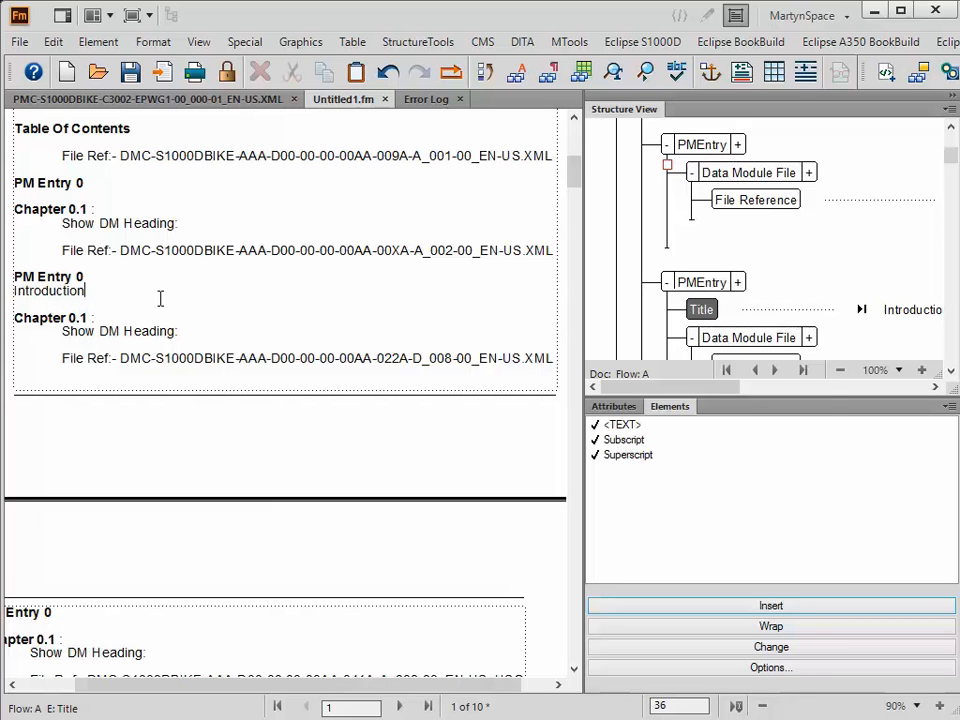
# Enlarge the Structure View and nest the PMEntry elements that follow inside the PMEntry titled Introduction
pyautogui.moveTo(823, 400); pyautogui.dragTo(812, 516)
pyautogui.moveTo(579, 446); pyautogui.dragTo(422, 448)
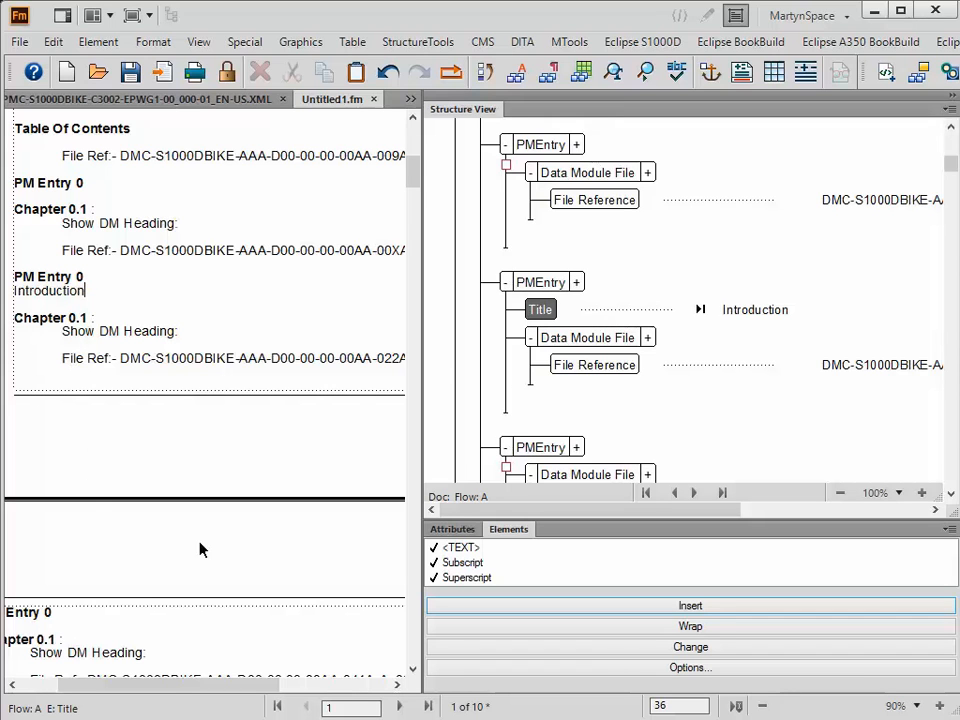
pyautogui.moveTo(521, 445); pyautogui.dragTo(567, 363)
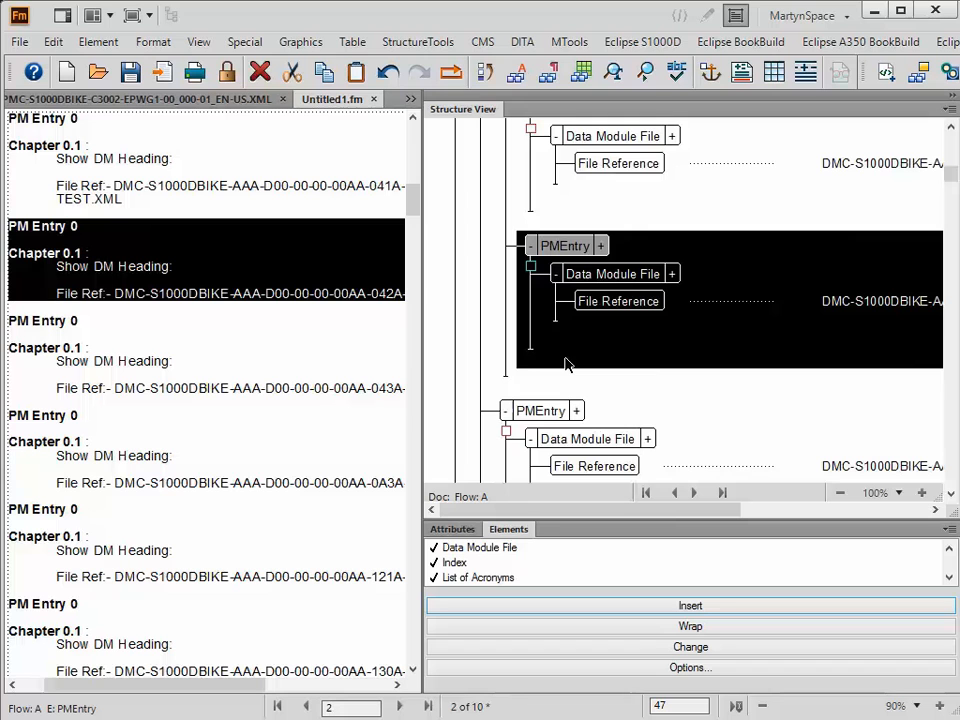
pyautogui.moveTo(574, 246); pyautogui.dragTo(553, 248)
pyautogui.click(531, 409)
pyautogui.moveTo(531, 409); pyautogui.dragTo(563, 368)
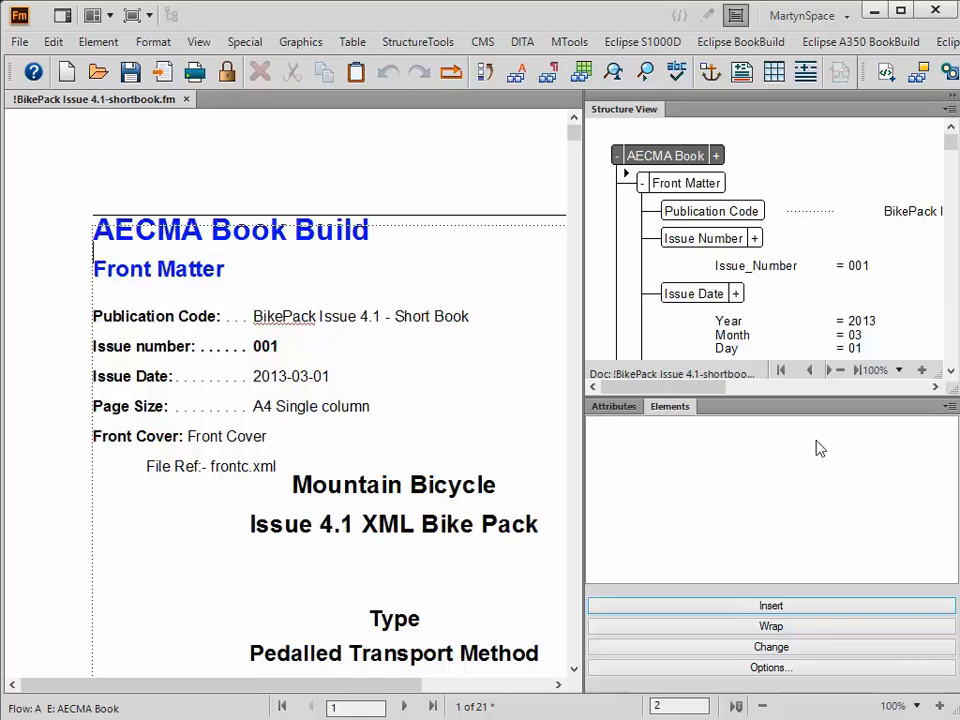
# Examine the Front Matter of the short book, including the front cover's file reference, equipment titles, illustration and publisher details
pyautogui.click(541, 463)
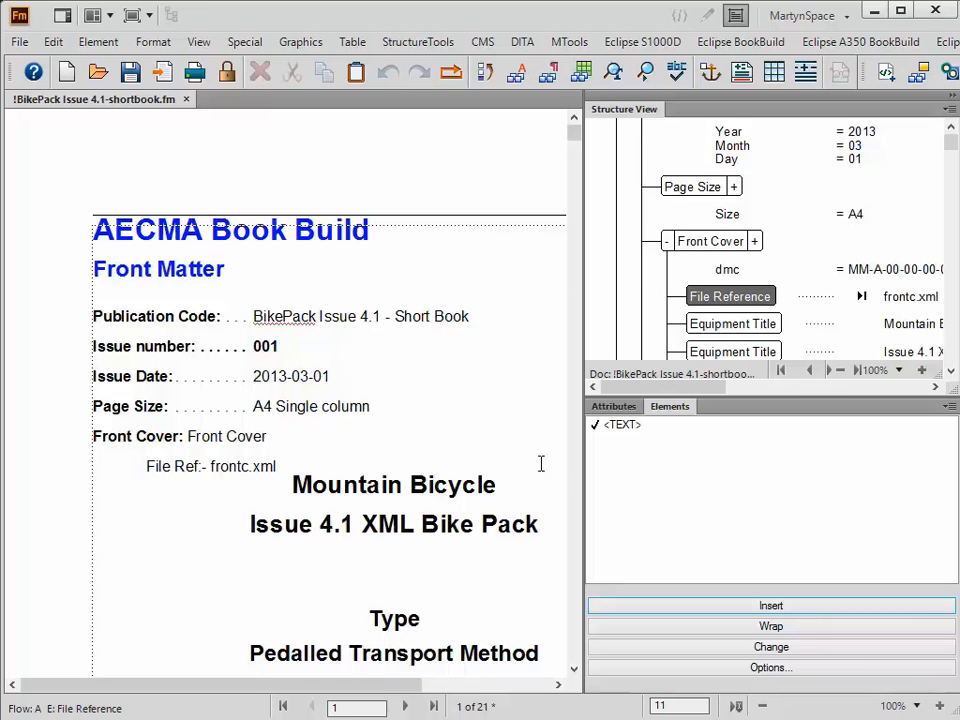
pyautogui.scroll(-5, 541, 463)
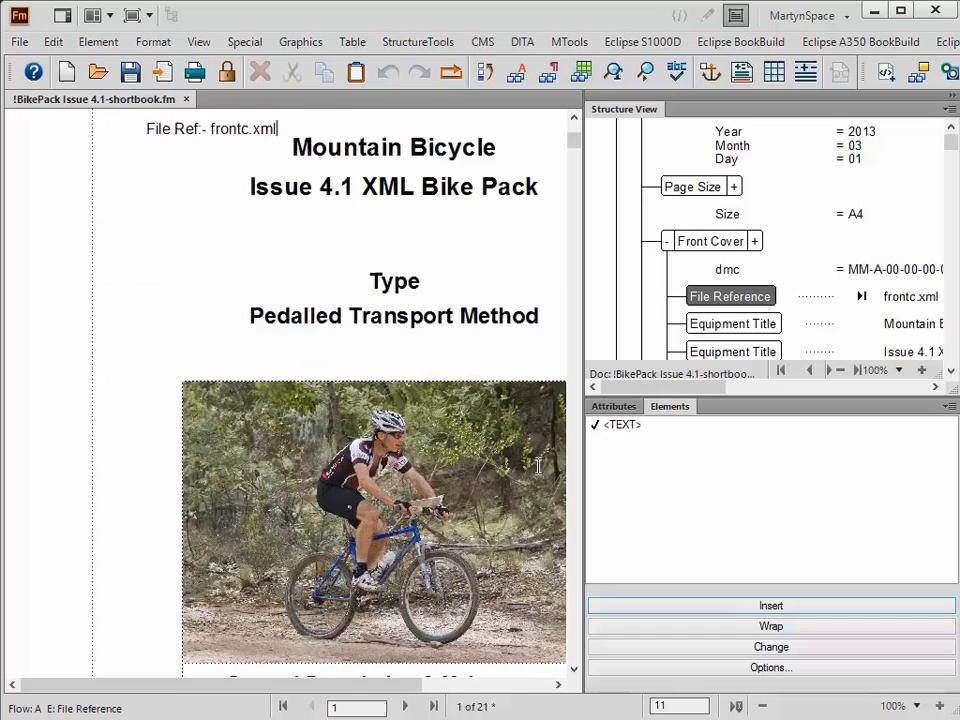
pyautogui.scroll(1, 537, 466)
pyautogui.scroll(-3, 538, 470)
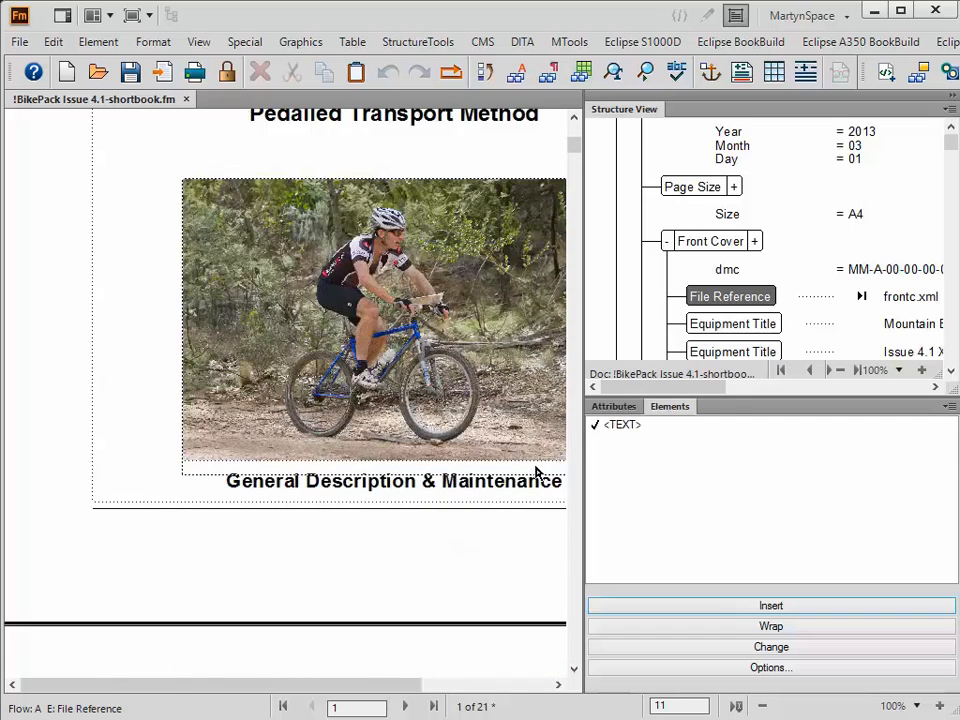
pyautogui.scroll(-7, 536, 470)
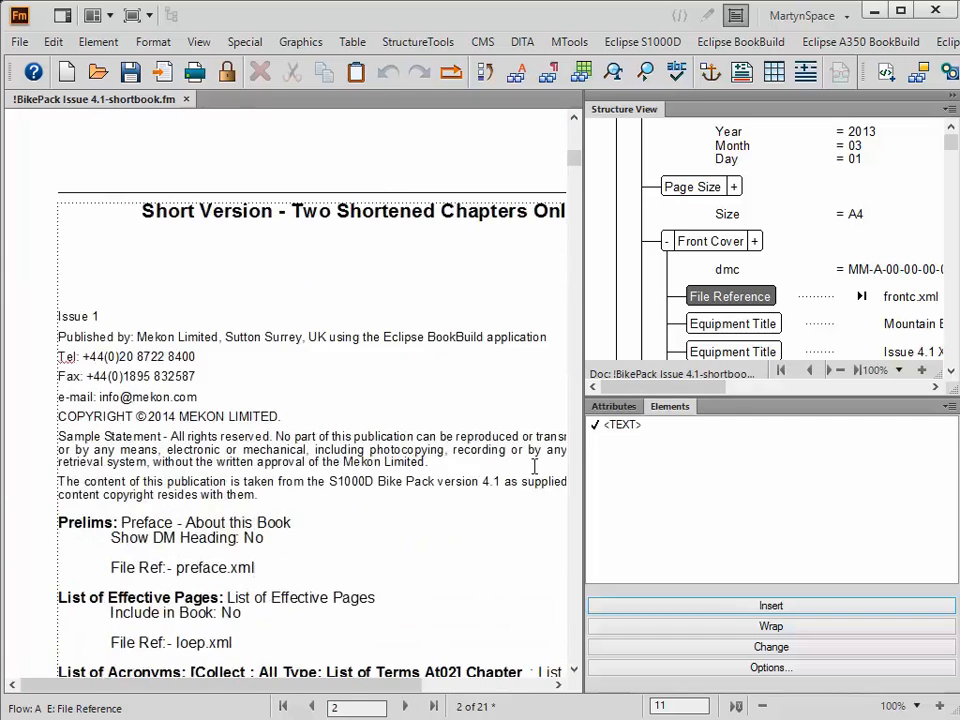
pyautogui.scroll(-1, 535, 466)
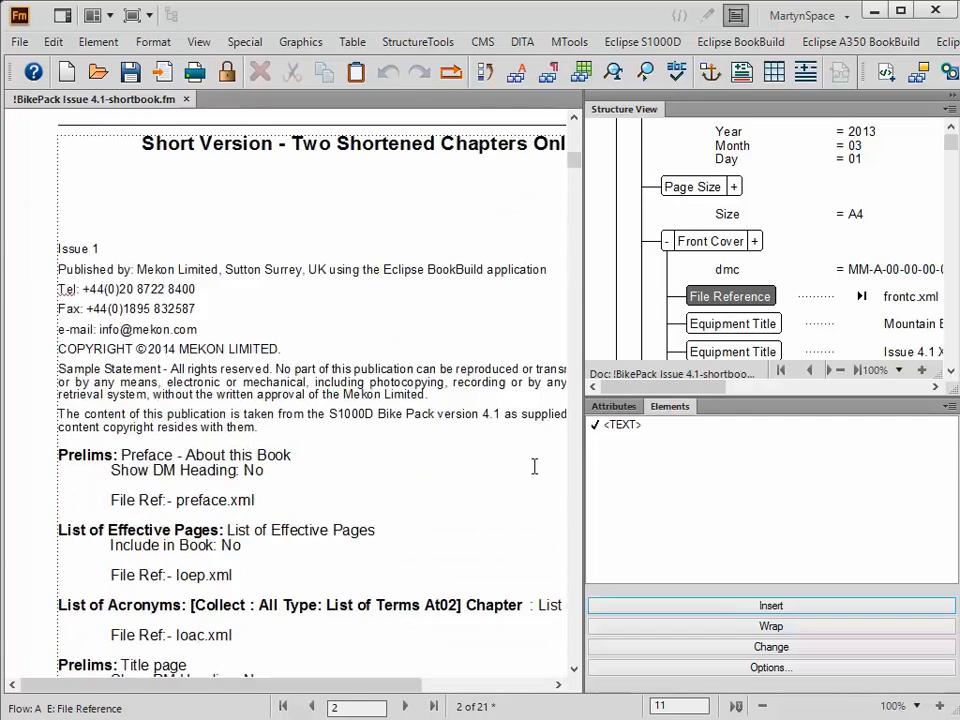
# Inspect the Prelims data modules, List of Effective Pages and List of Acronyms entries in the Front Matter
pyautogui.click(296, 465)
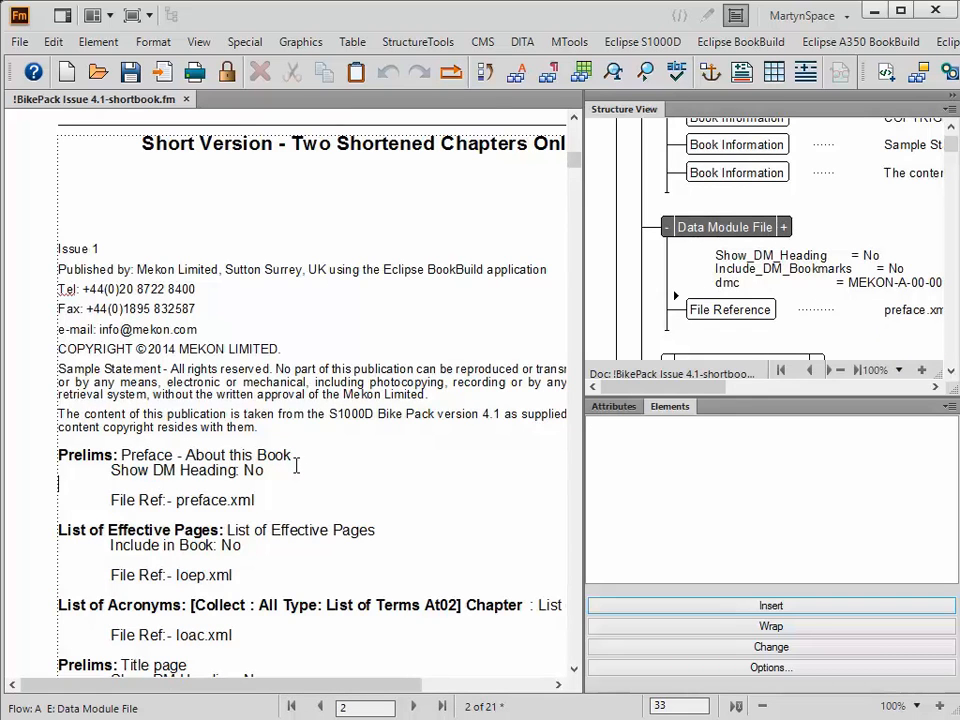
pyautogui.click(364, 529)
pyautogui.scroll(-1, 365, 527)
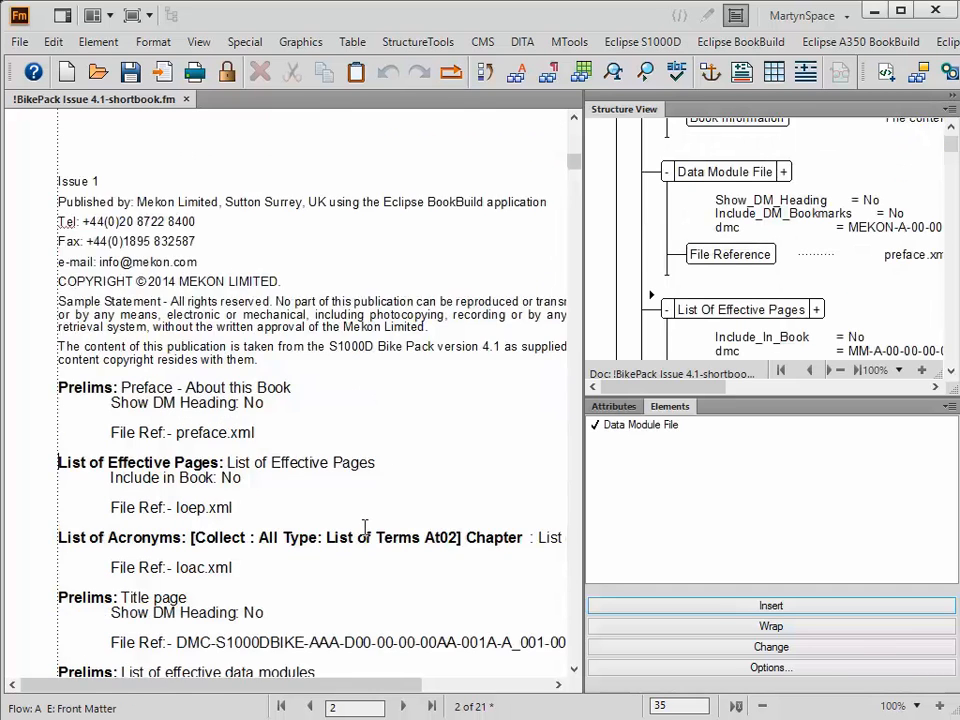
pyautogui.scroll(-2, 365, 527)
pyautogui.click(280, 478)
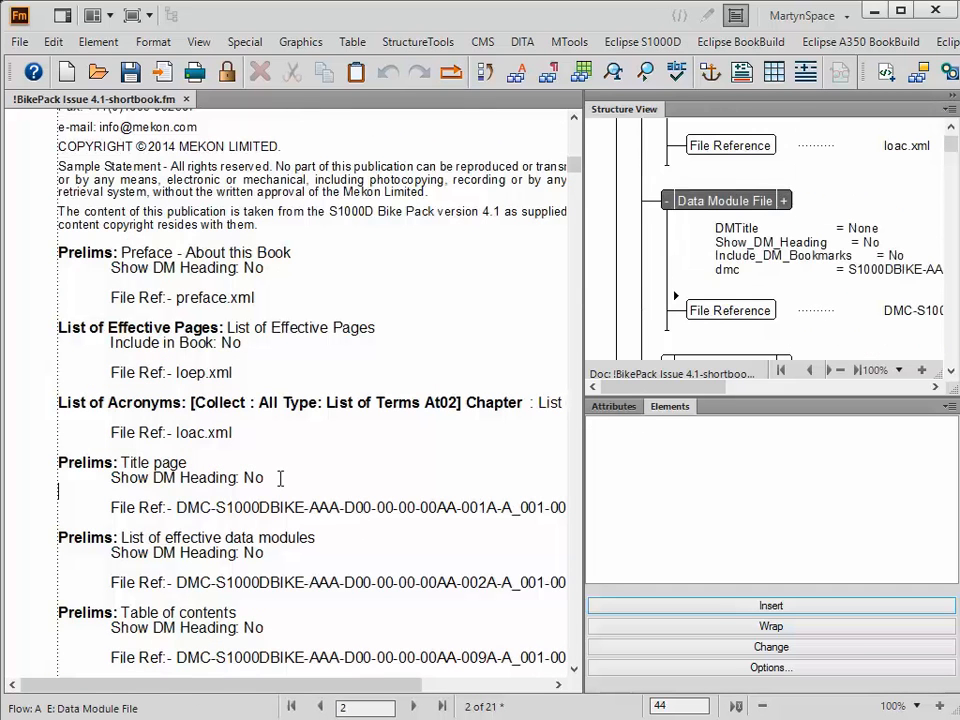
pyautogui.scroll(-5, 280, 478)
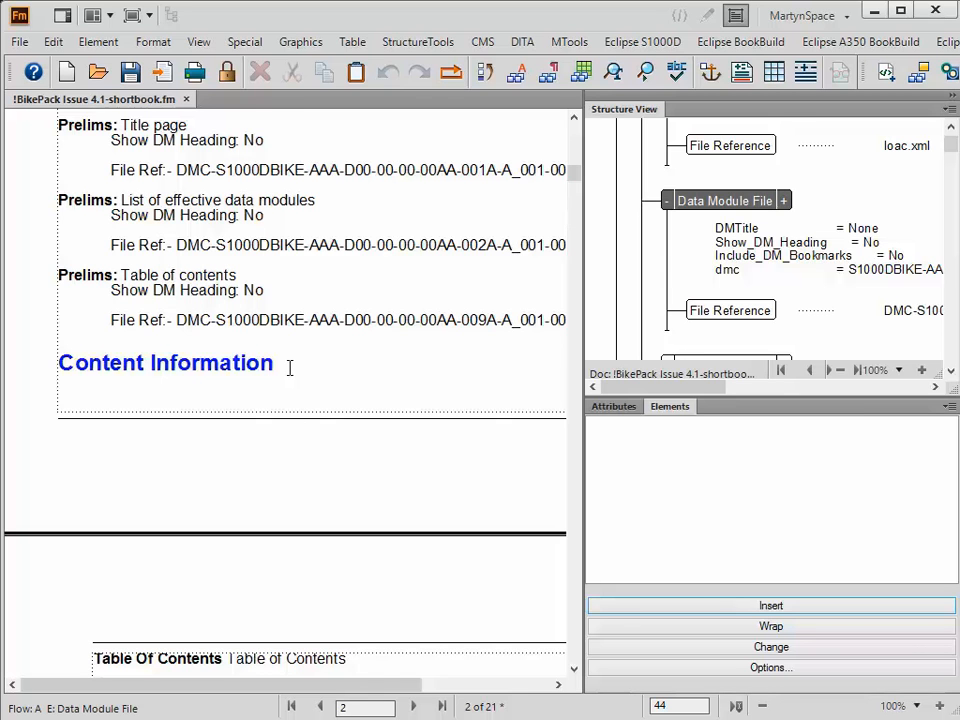
# Inspect the Table Of Contents file reference and the PM Entry 1 and 1.1 elements under Content Information
pyautogui.scroll(-5, 289, 368)
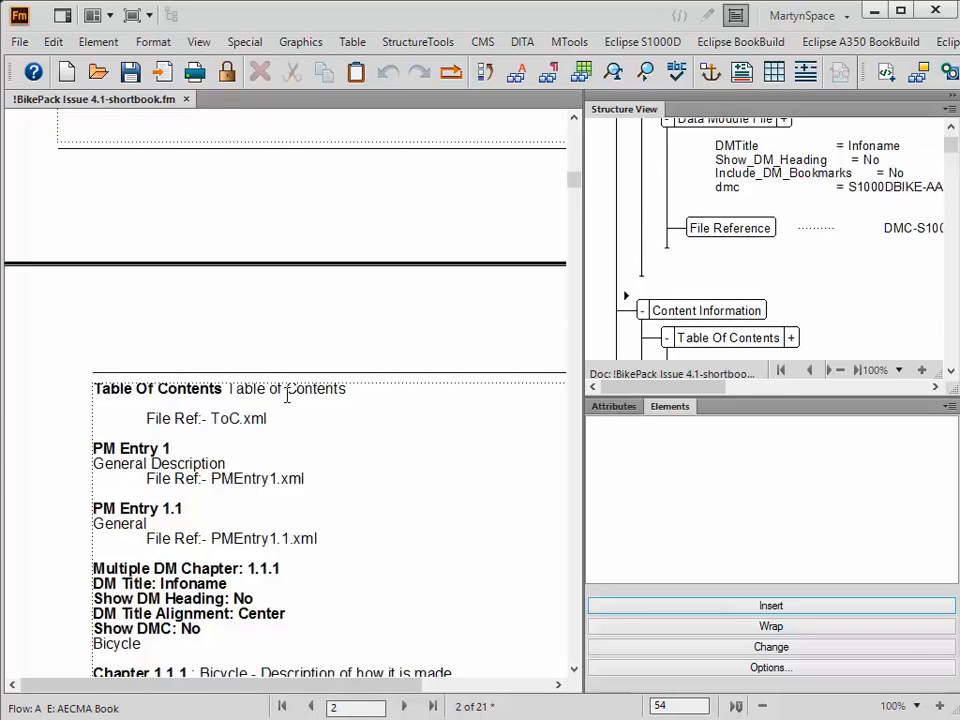
pyautogui.click(272, 416)
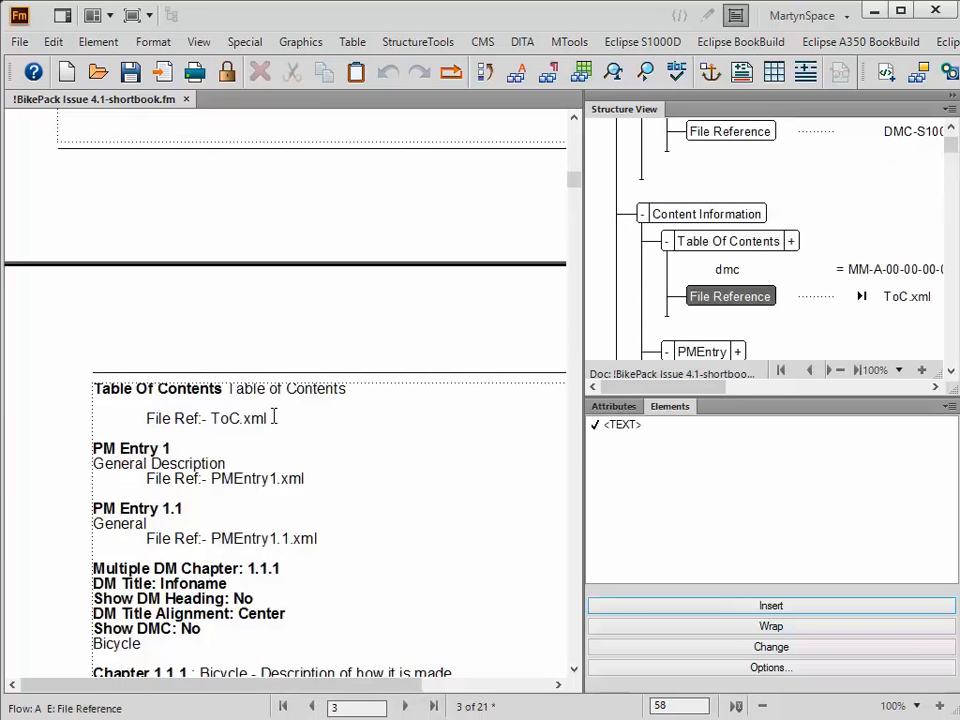
pyautogui.click(308, 481)
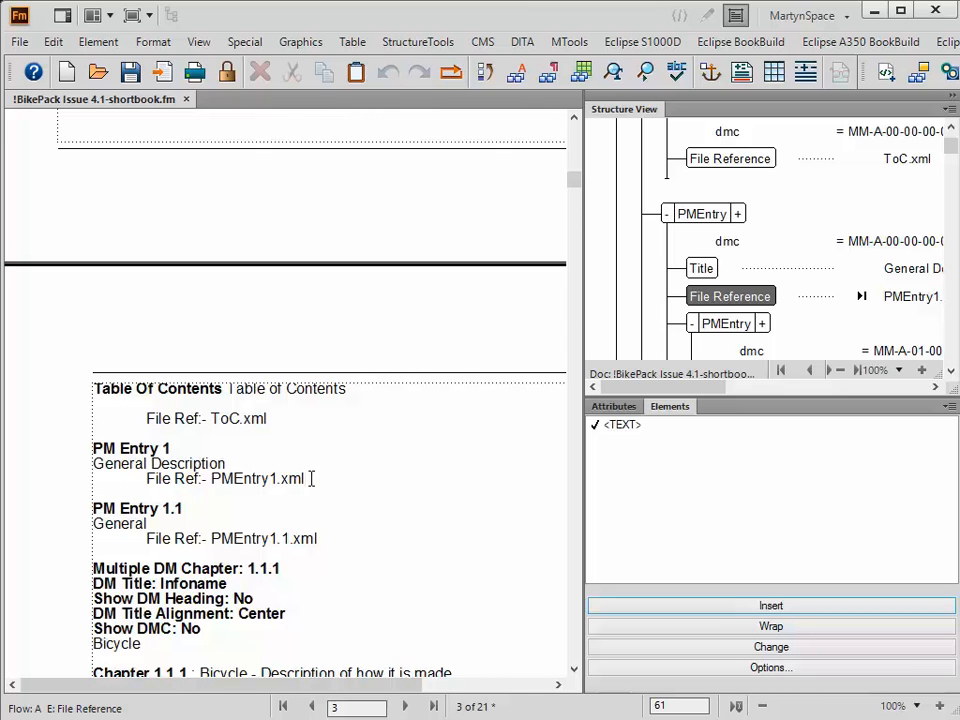
pyautogui.click(217, 514)
pyautogui.scroll(-2, 218, 515)
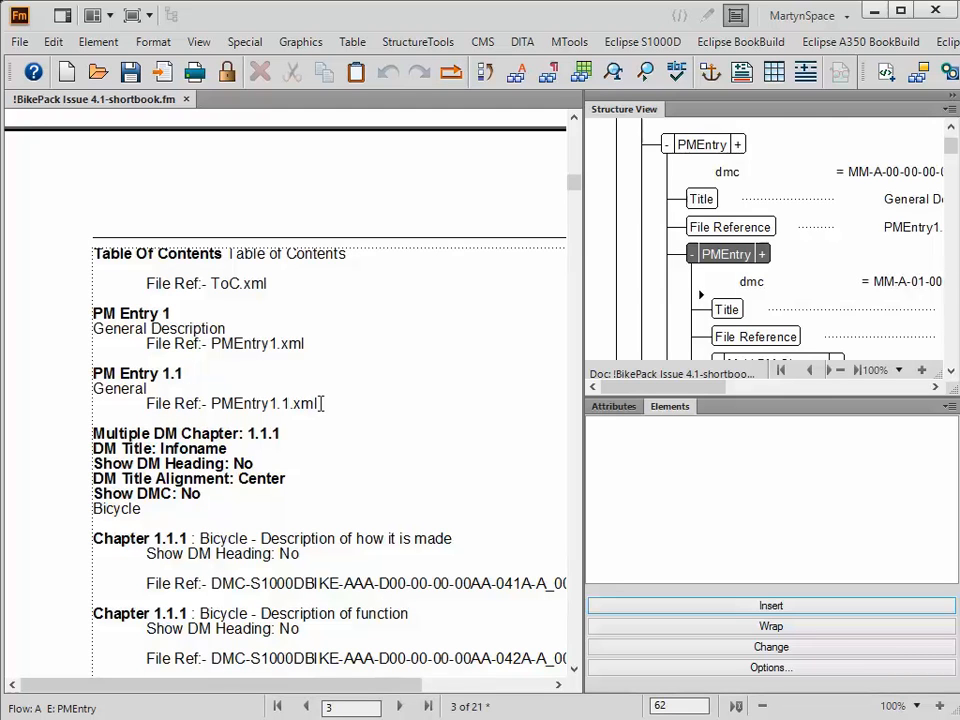
# Inspect the Multiple DM Chapter 1.1.1 titled Bicycle and the two data module files it groups
pyautogui.click(243, 463)
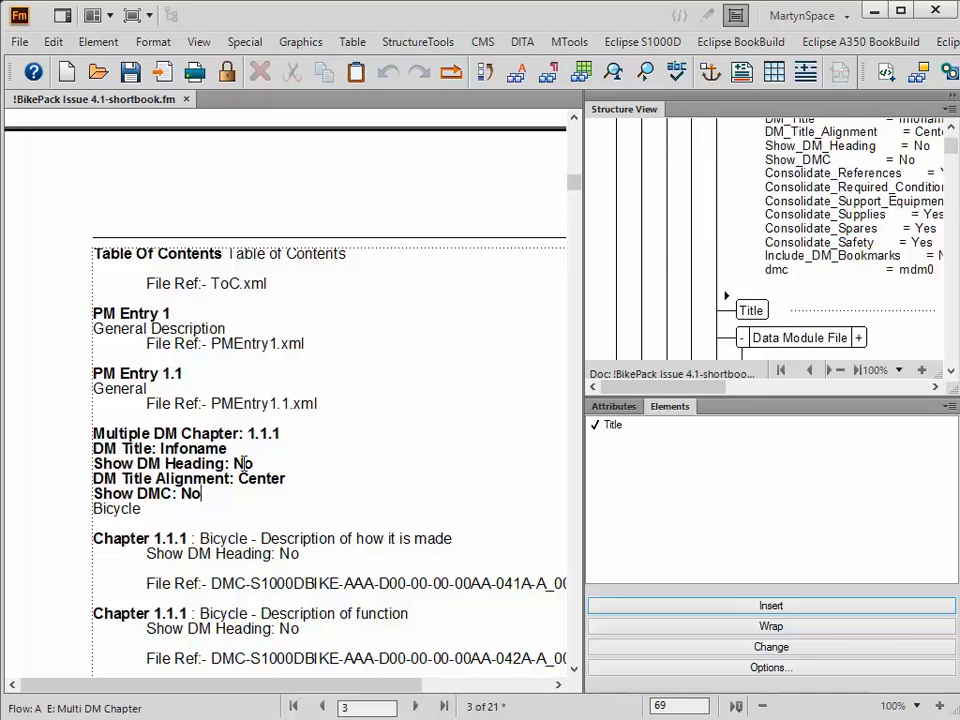
pyautogui.scroll(-2, 243, 463)
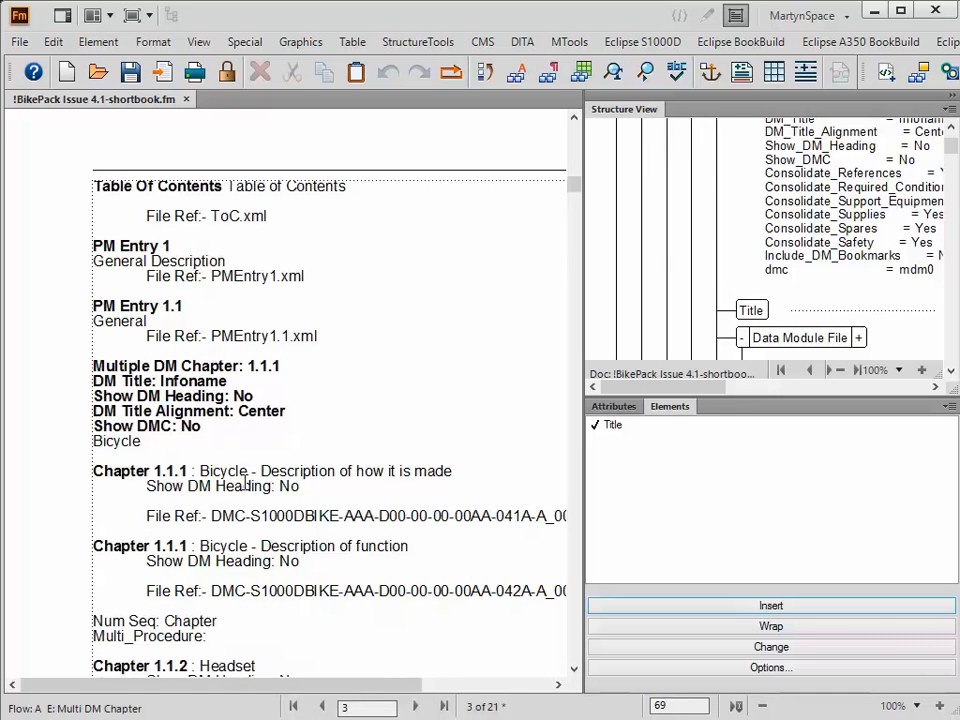
pyautogui.click(248, 475)
pyautogui.click(249, 551)
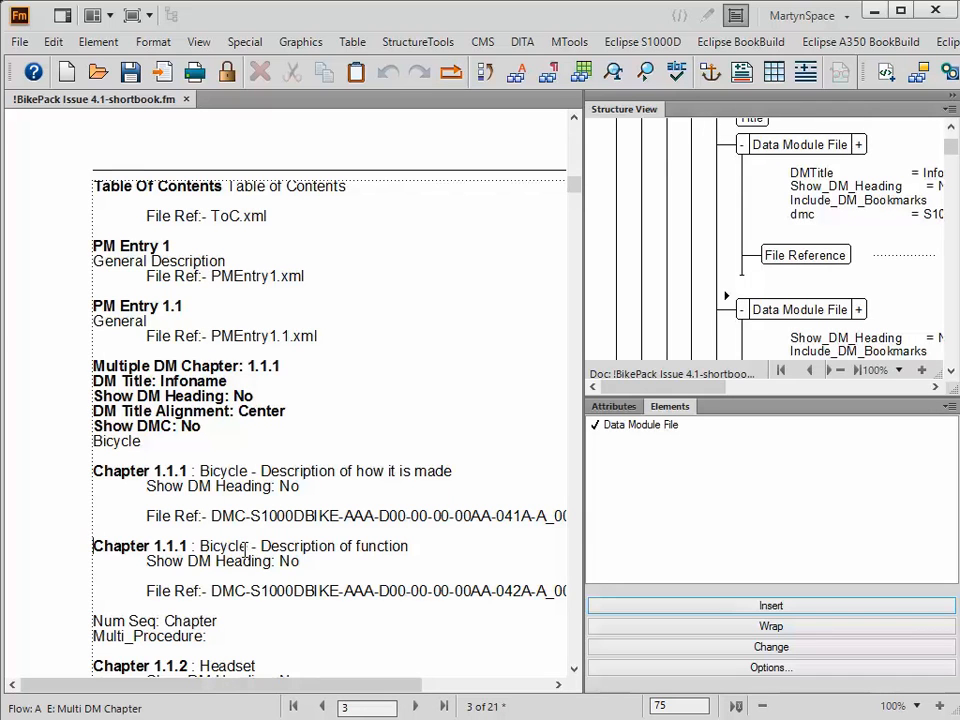
pyautogui.click(203, 426)
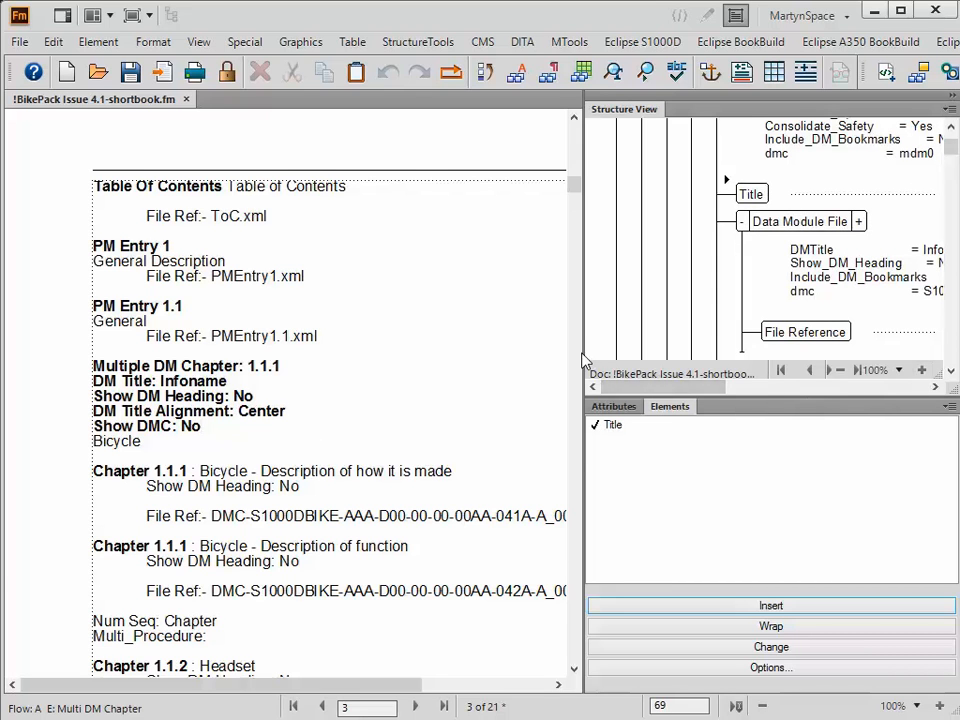
# Widen the Structure View and expand the Multi DM Chapter element to show all its attributes
pyautogui.scroll(-10, 585, 360)
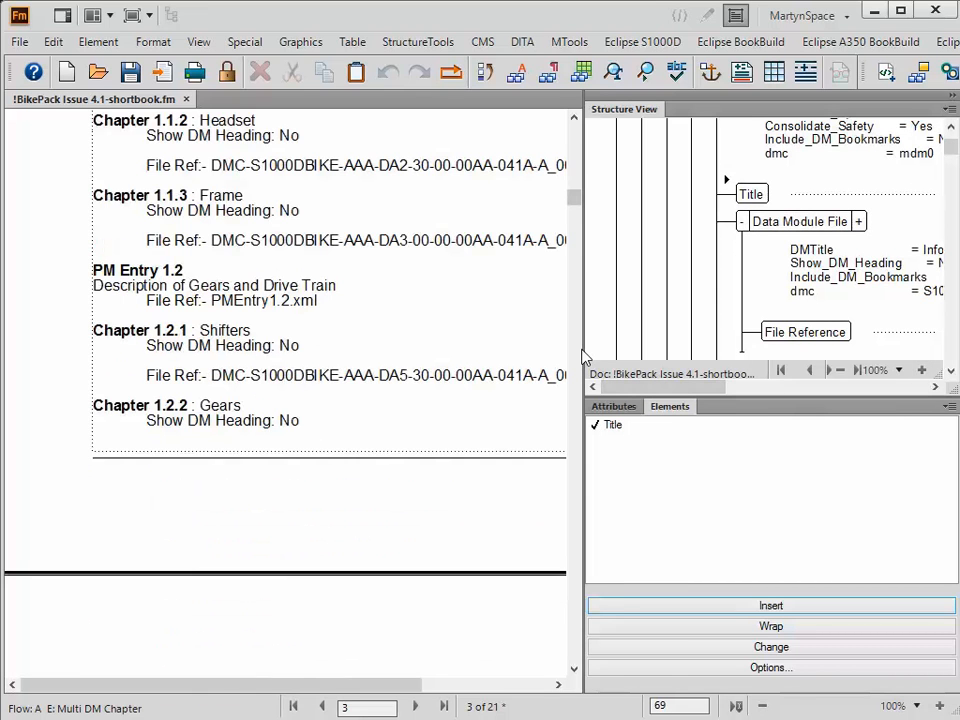
pyautogui.moveTo(581, 347); pyautogui.dragTo(446, 348)
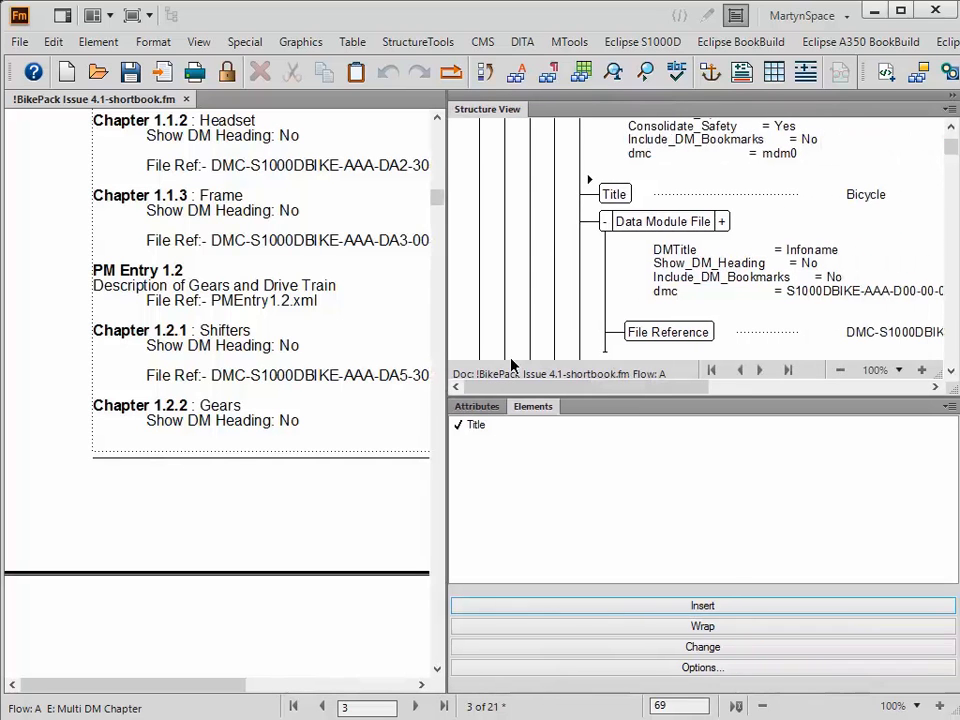
pyautogui.click(952, 129)
pyautogui.click(951, 131)
pyautogui.click(951, 131)
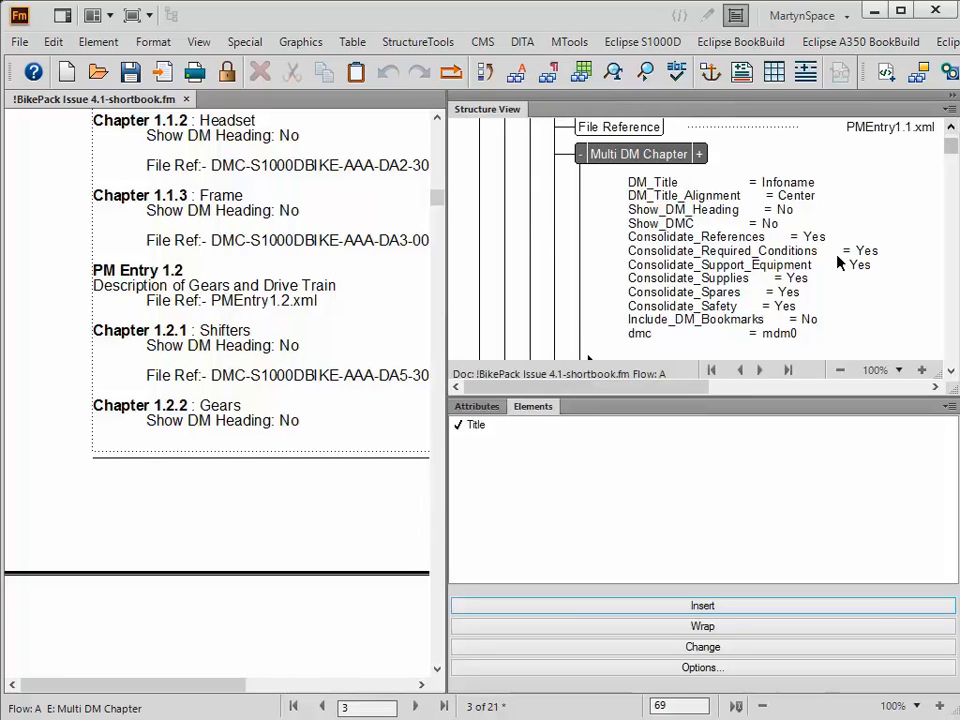
pyautogui.click(699, 154)
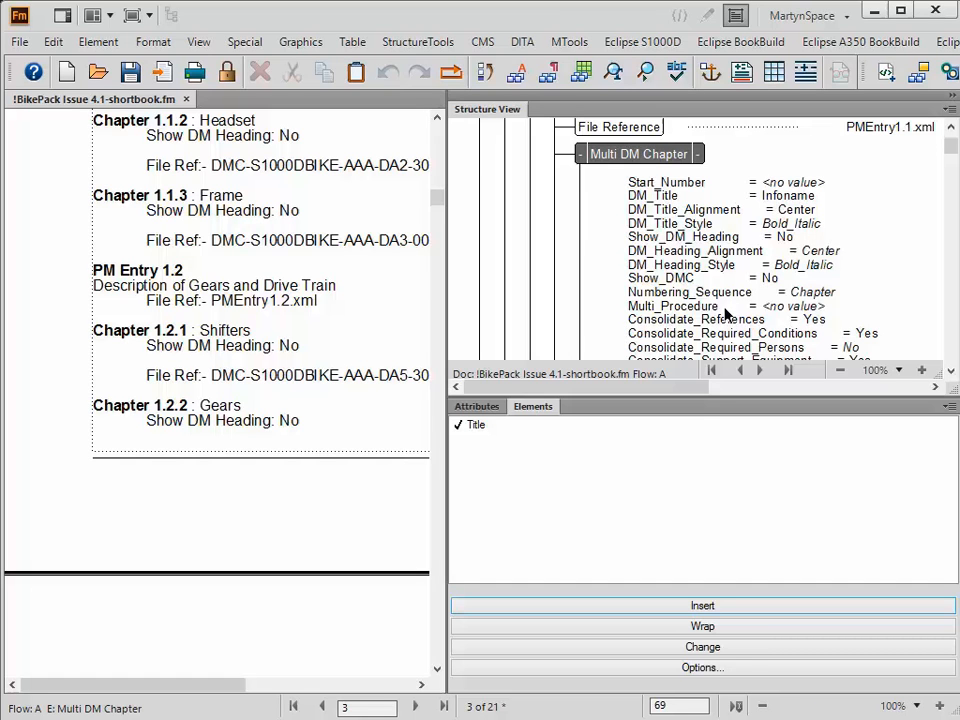
# Inspect the Shifters file reference and look through the chapters that follow under PM Entry 1.2
pyautogui.click(362, 375)
pyautogui.scroll(-10, 362, 375)
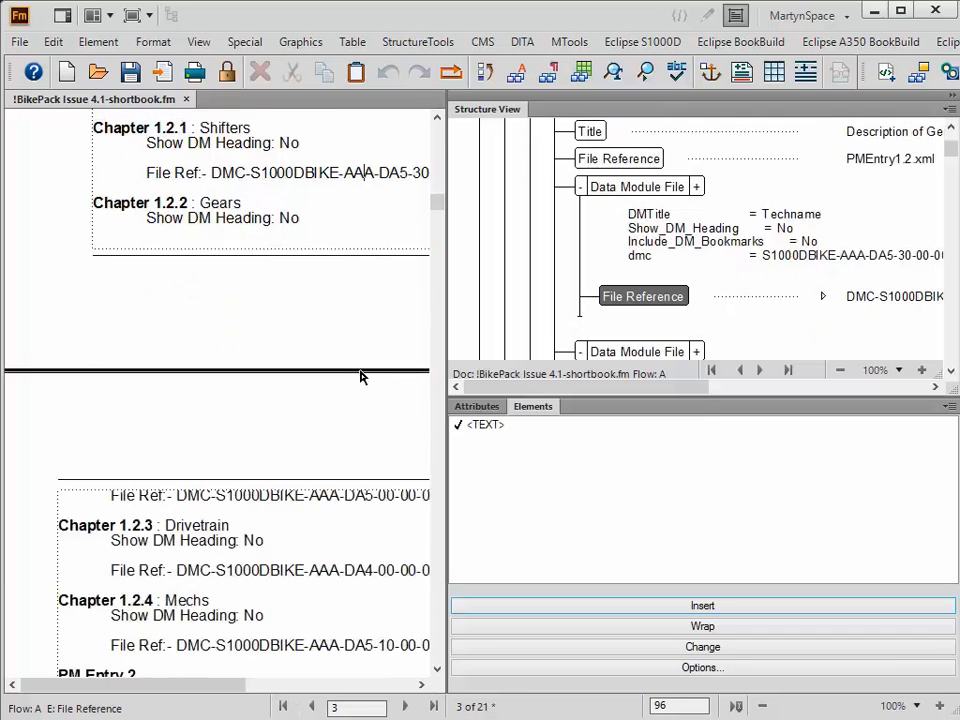
pyautogui.scroll(12, 360, 371)
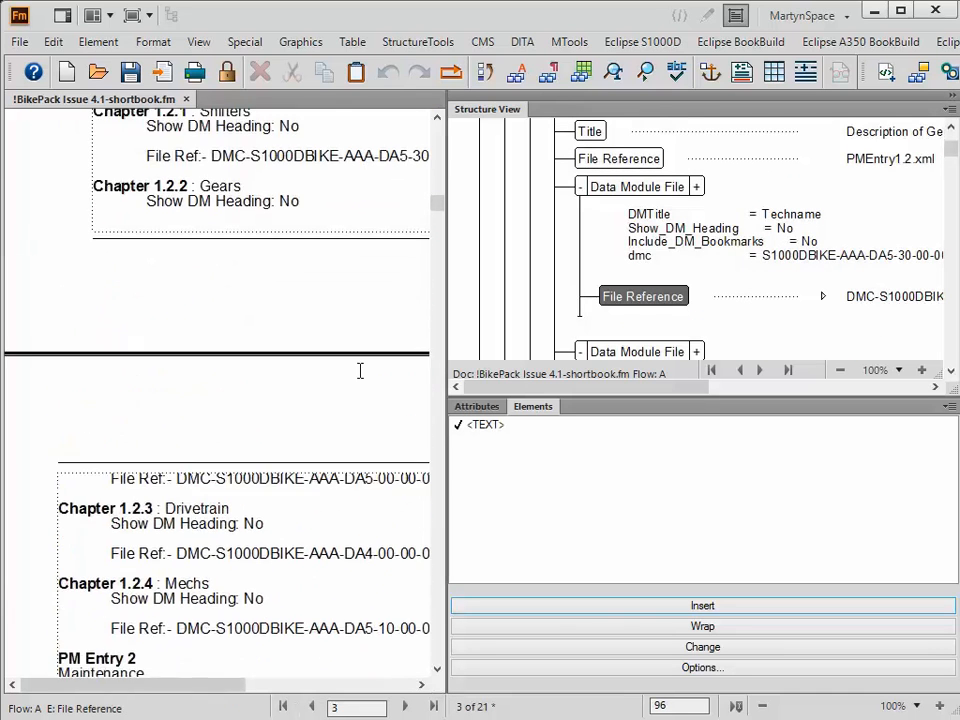